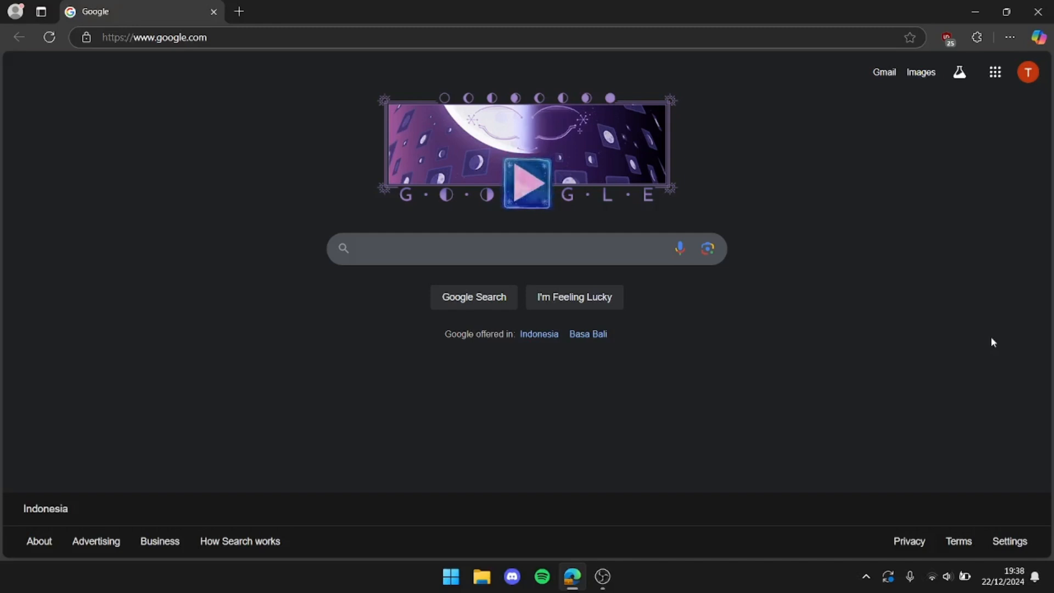
# Find the Oracle VirtualBox website through a web search for virtualbox and download the 7.1.4 platform package for Windows hosts
pyautogui.click(681, 40)
pyautogui.write('virtualbox')
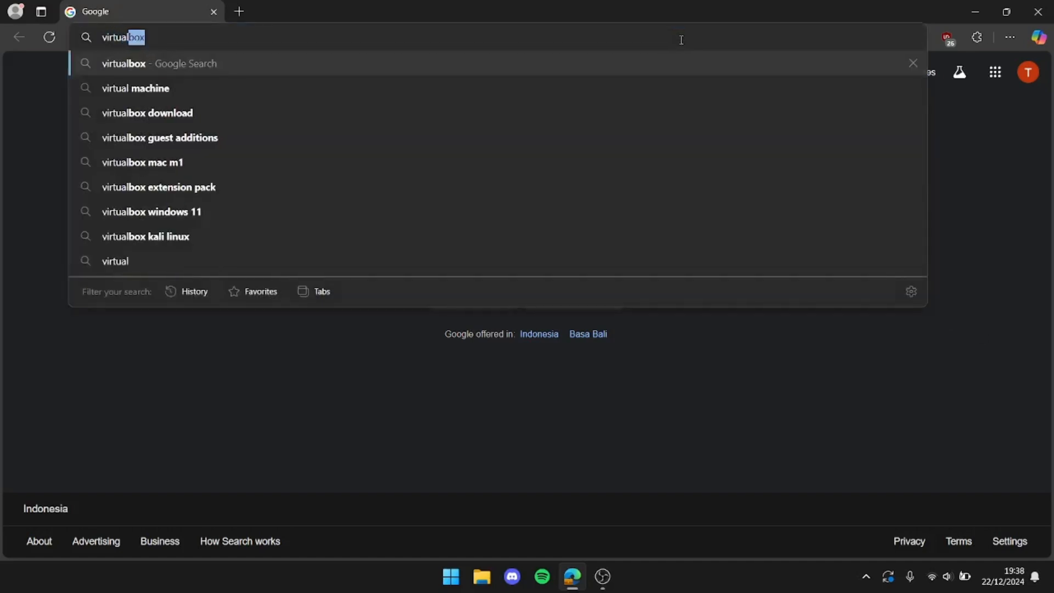
pyautogui.press('Return')
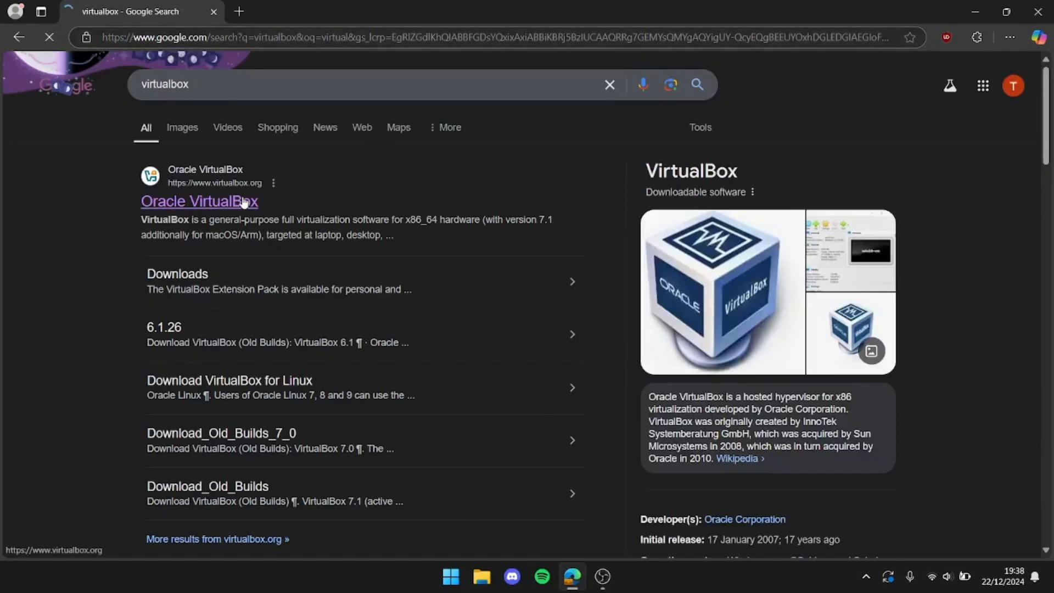
pyautogui.click(239, 203)
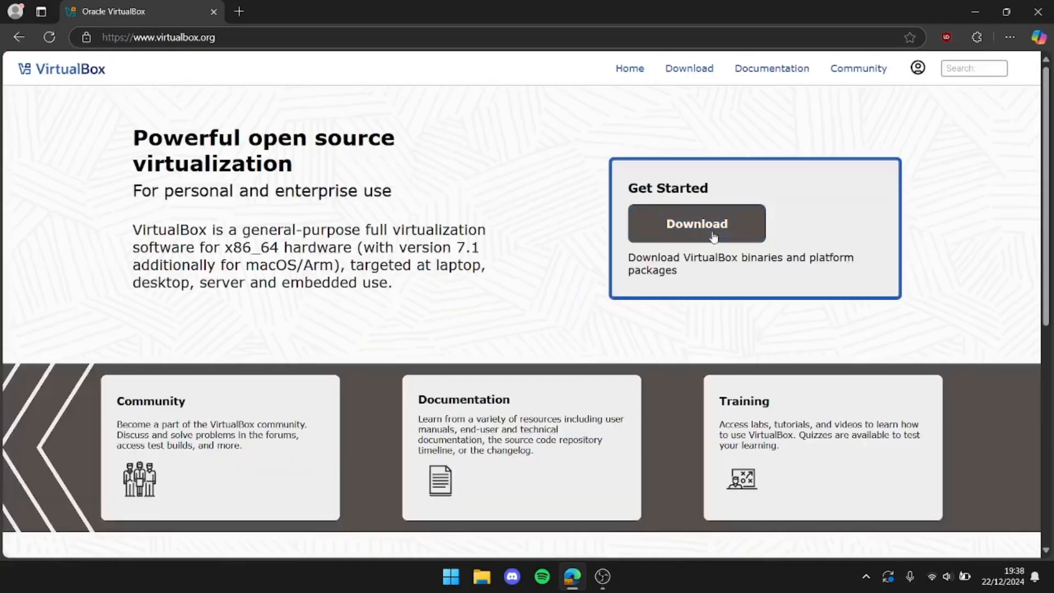
pyautogui.click(714, 236)
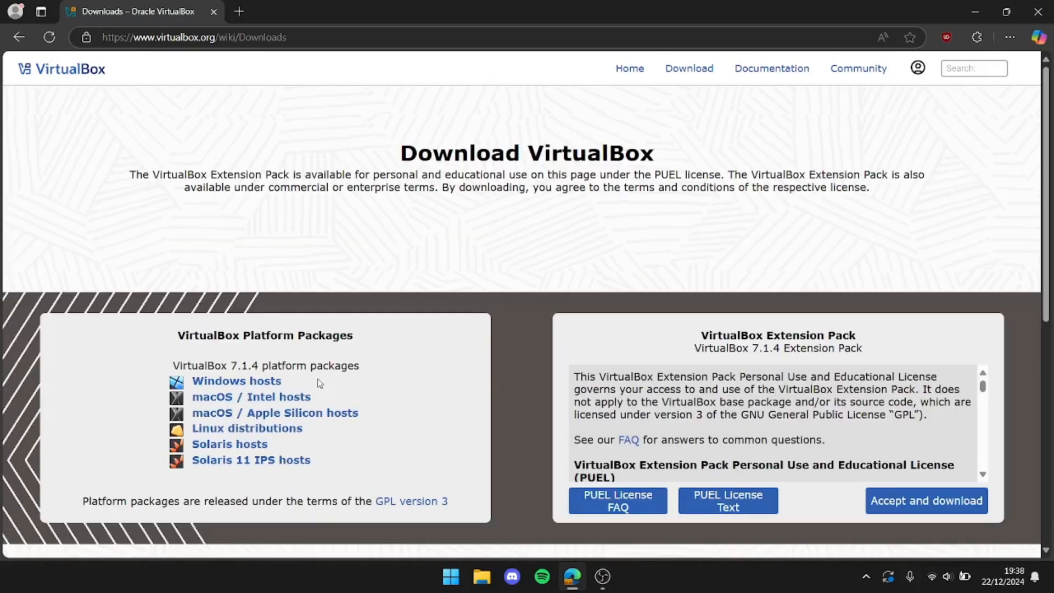
pyautogui.click(280, 387)
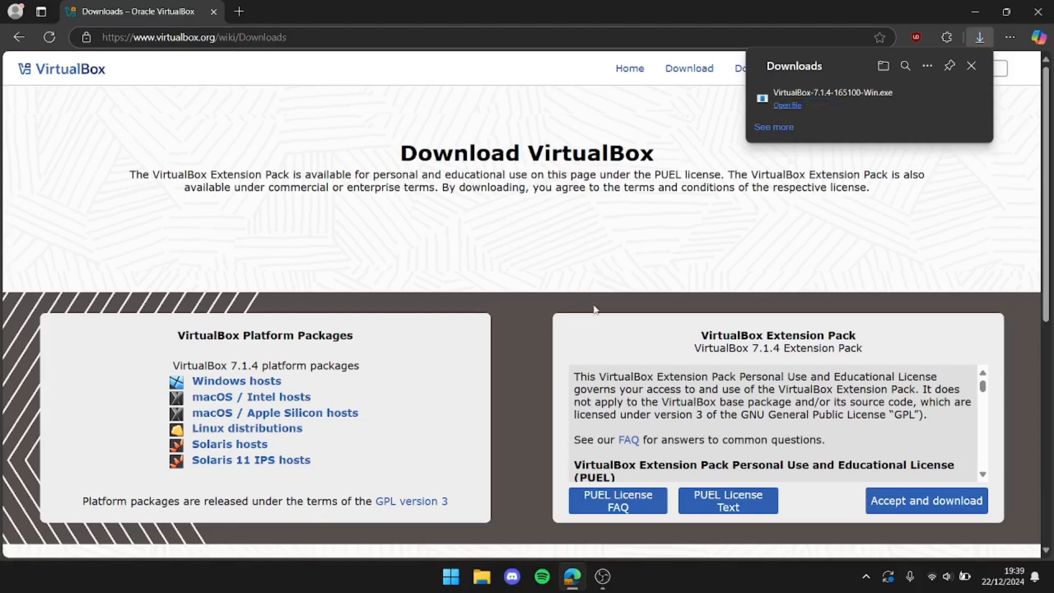
# Launch the downloaded VirtualBox-7.1.4-165100-Win.exe installer and accept the terms of the license agreement
pyautogui.click(815, 104)
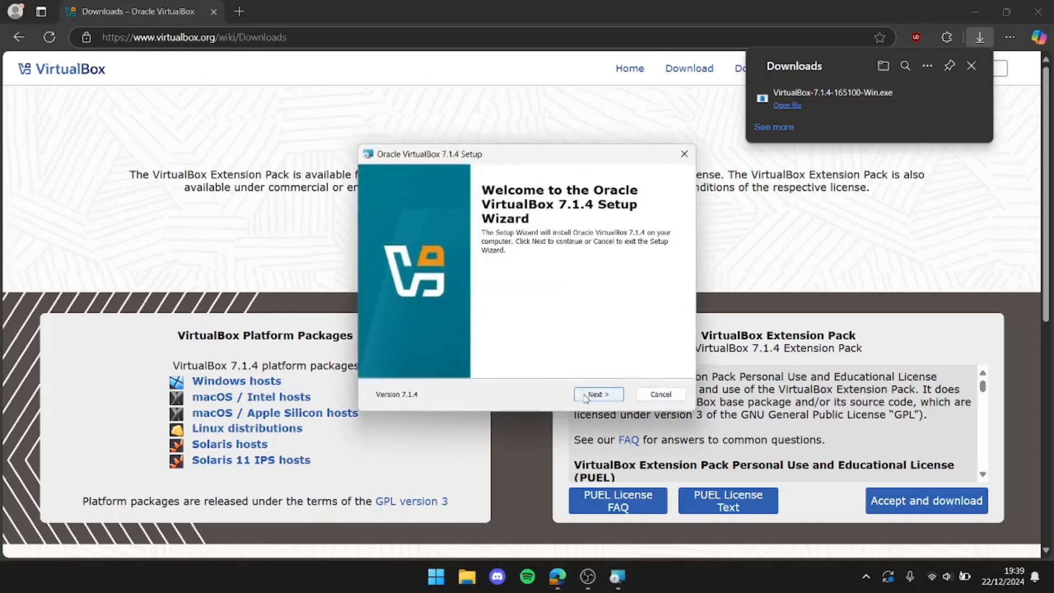
pyautogui.click(585, 395)
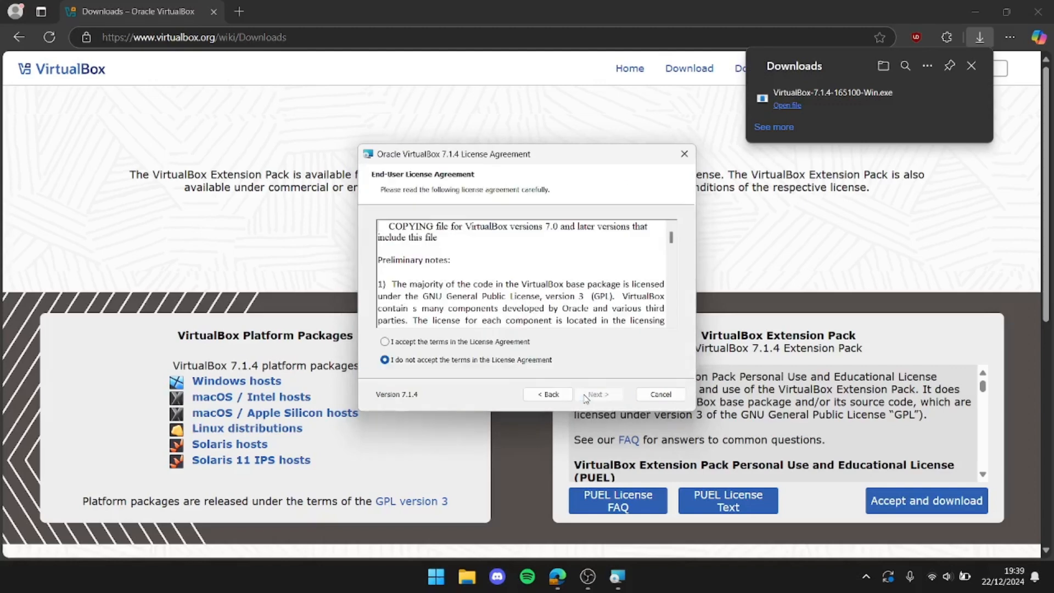
pyautogui.click(384, 342)
pyautogui.scroll(-5, 604, 307)
pyautogui.click(599, 394)
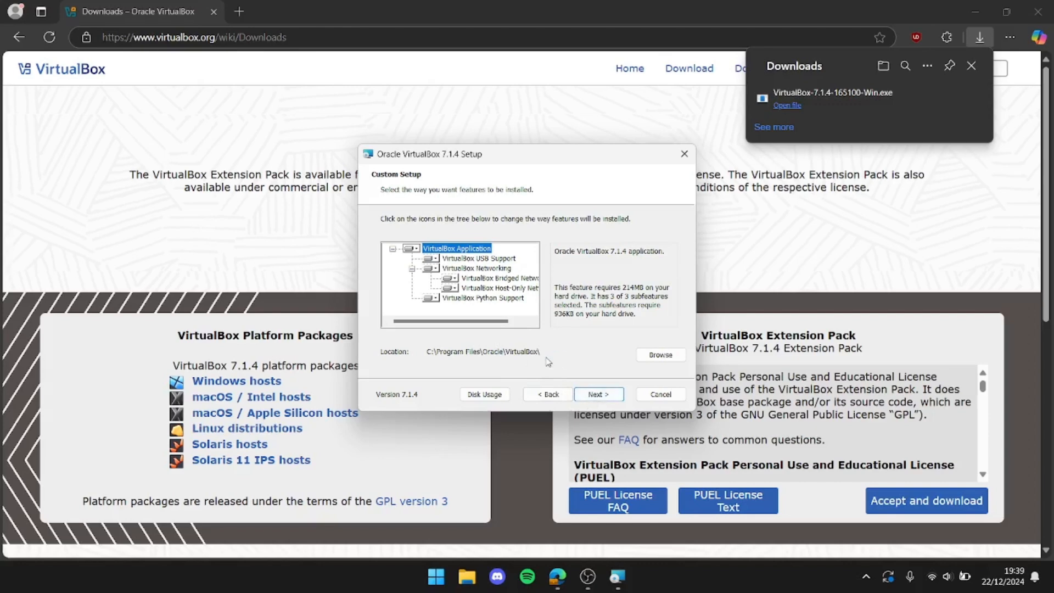
# Keep C:\Program Files\Oracle\VirtualBox\ as the destination folder and the default feature selection for the installation
pyautogui.click(659, 355)
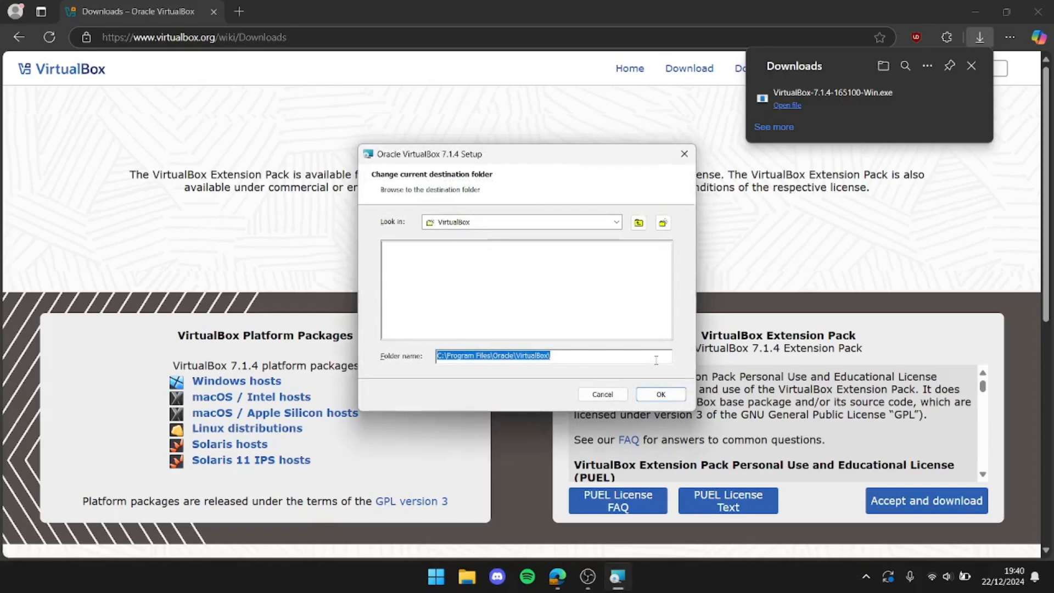
pyautogui.click(659, 395)
pyautogui.click(598, 399)
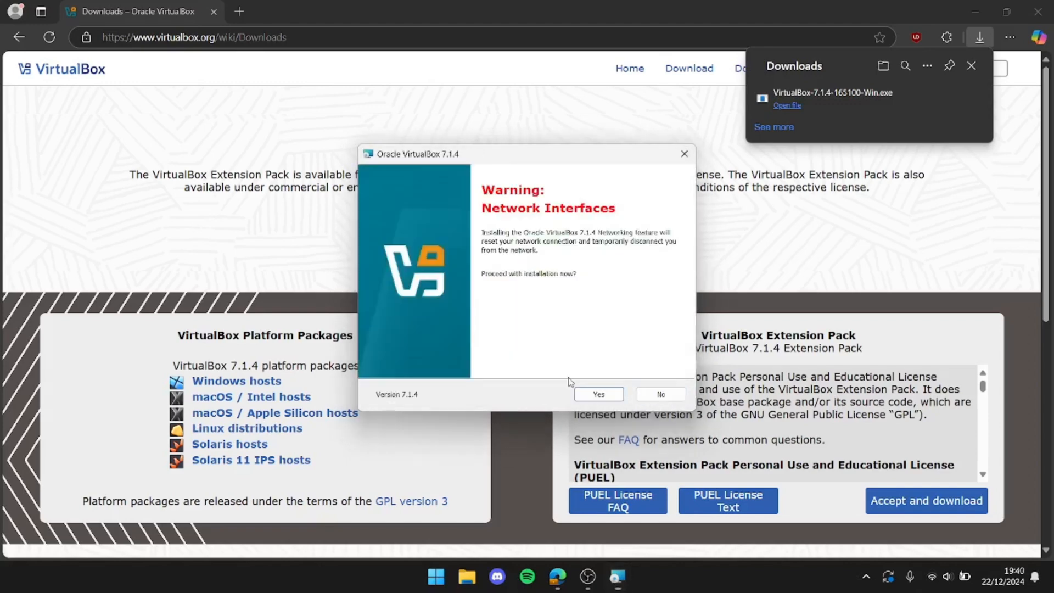
# Accept the network and Python bindings notices, and install VirtualBox with all shortcuts and file associations enabled
pyautogui.click(600, 394)
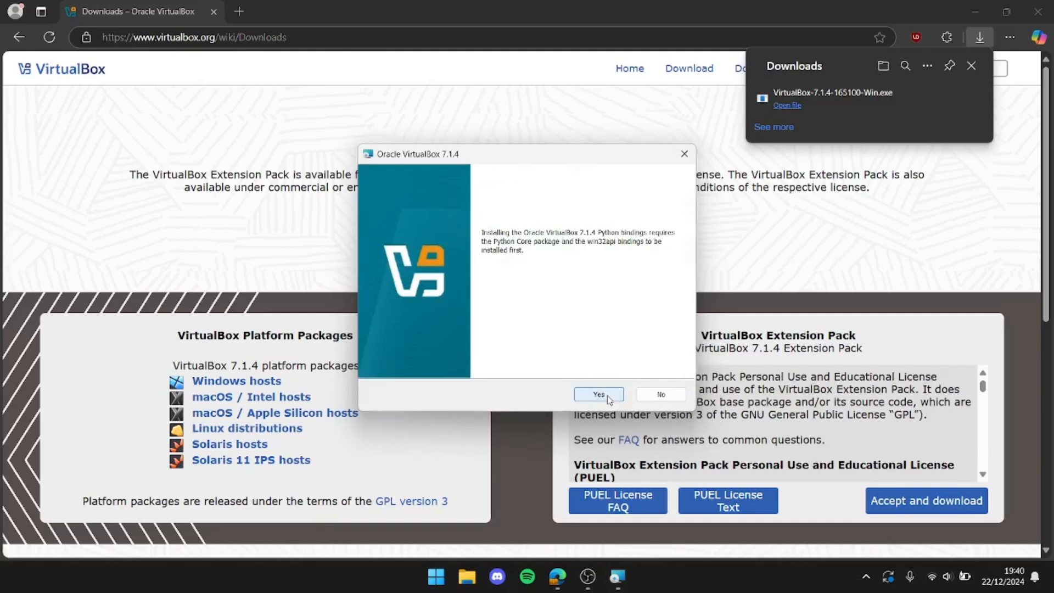
pyautogui.click(609, 398)
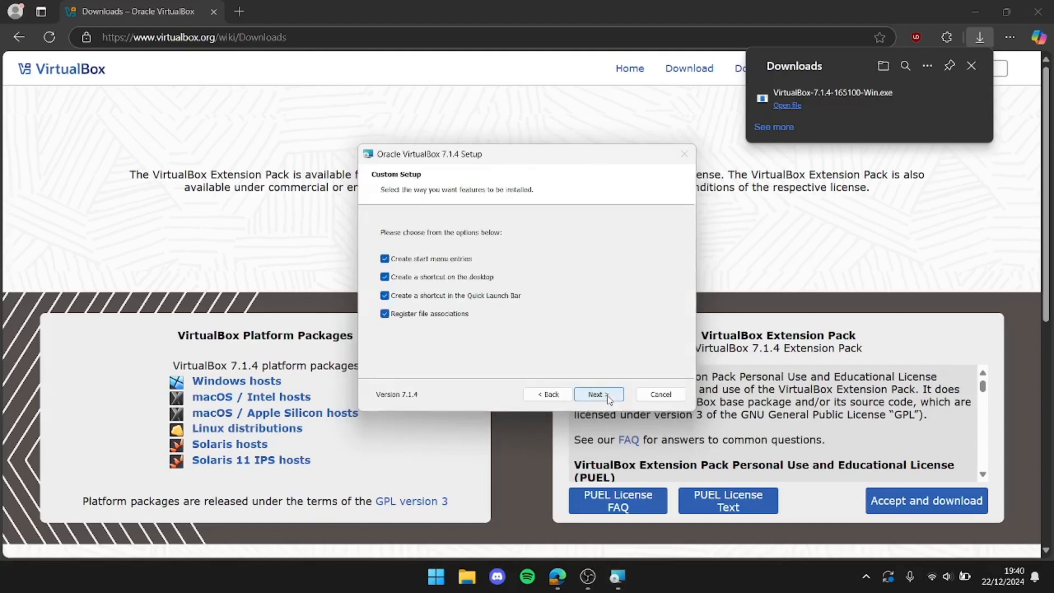
pyautogui.click(610, 401)
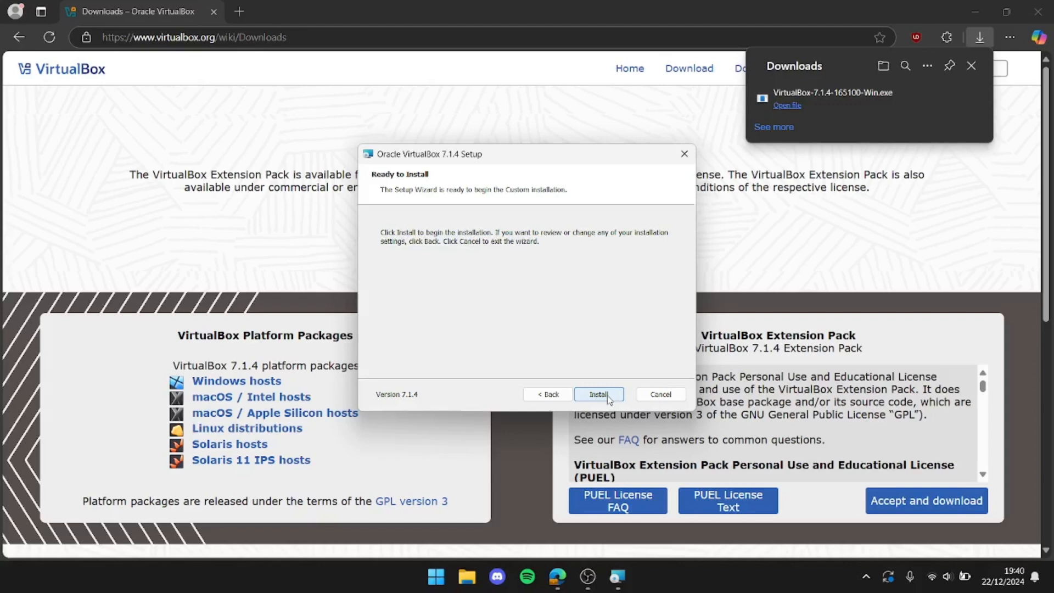
pyautogui.click(599, 395)
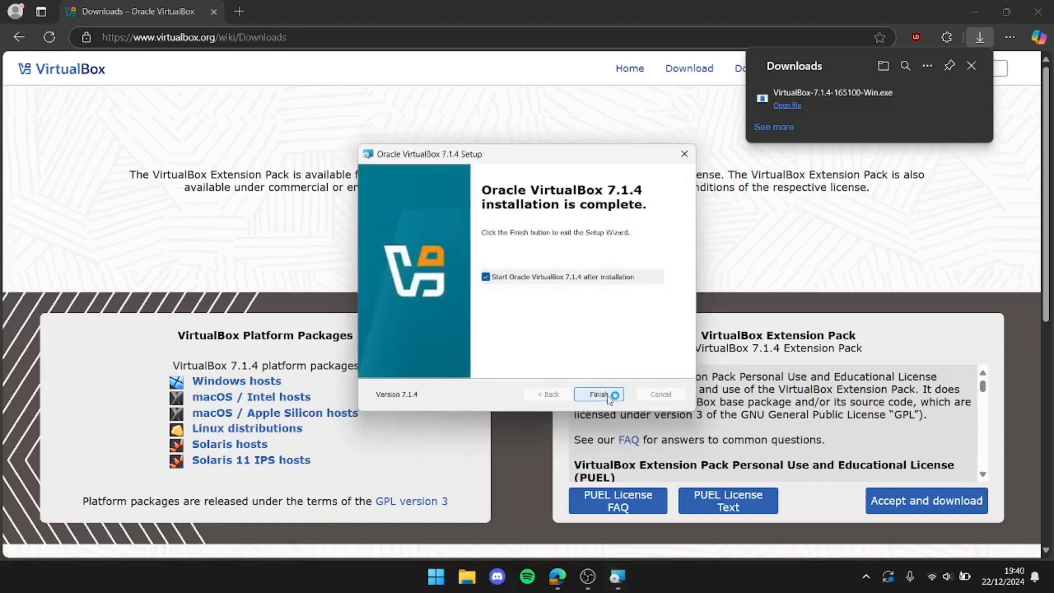
pyautogui.click(599, 394)
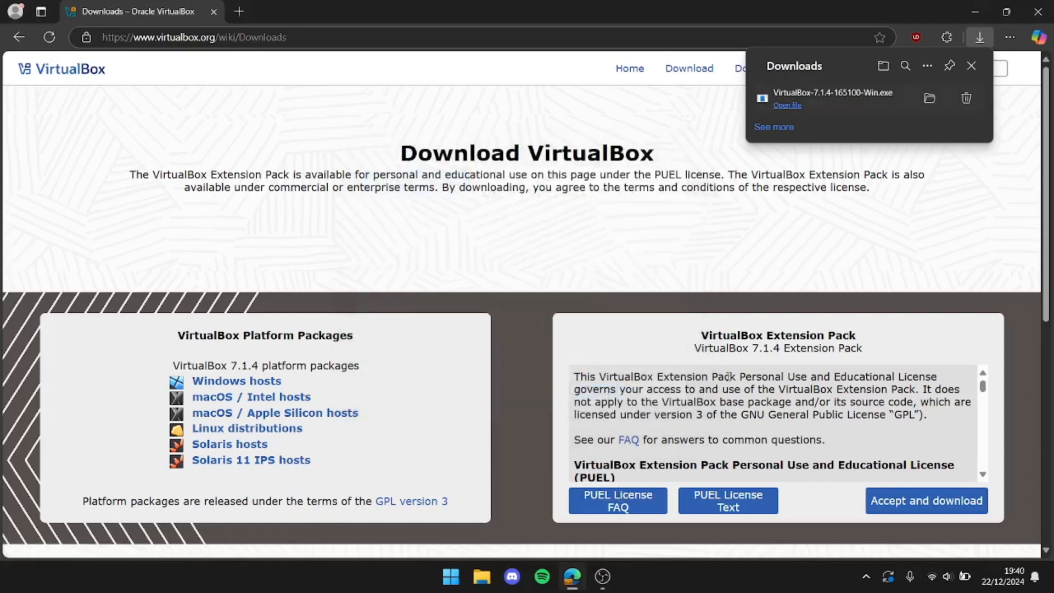
# Minimize the browser and switch to Oracle VirtualBox Manager from its desktop shortcut
pyautogui.click(975, 7)
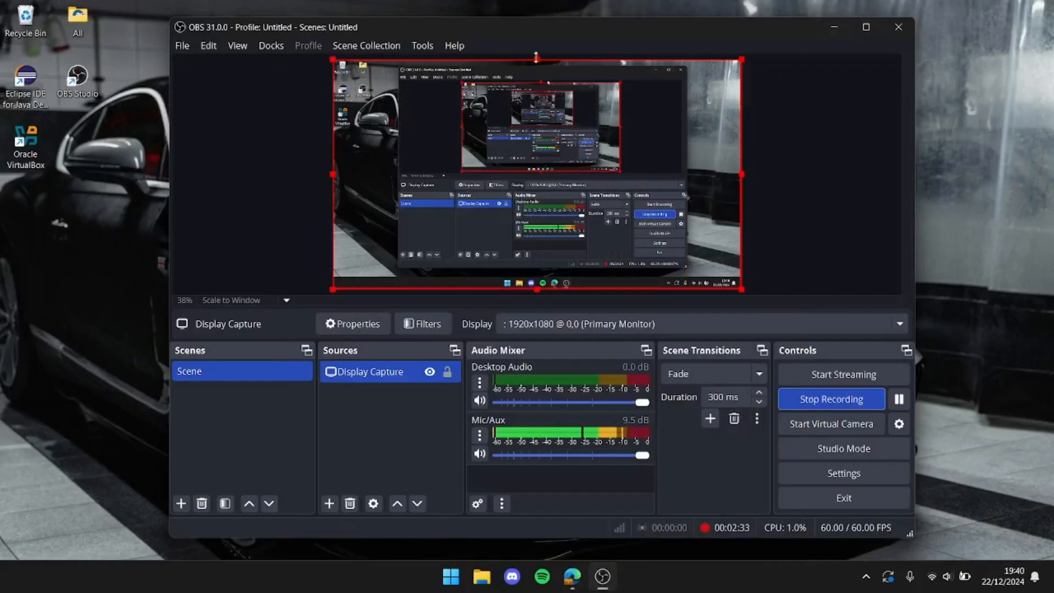
pyautogui.click(37, 140)
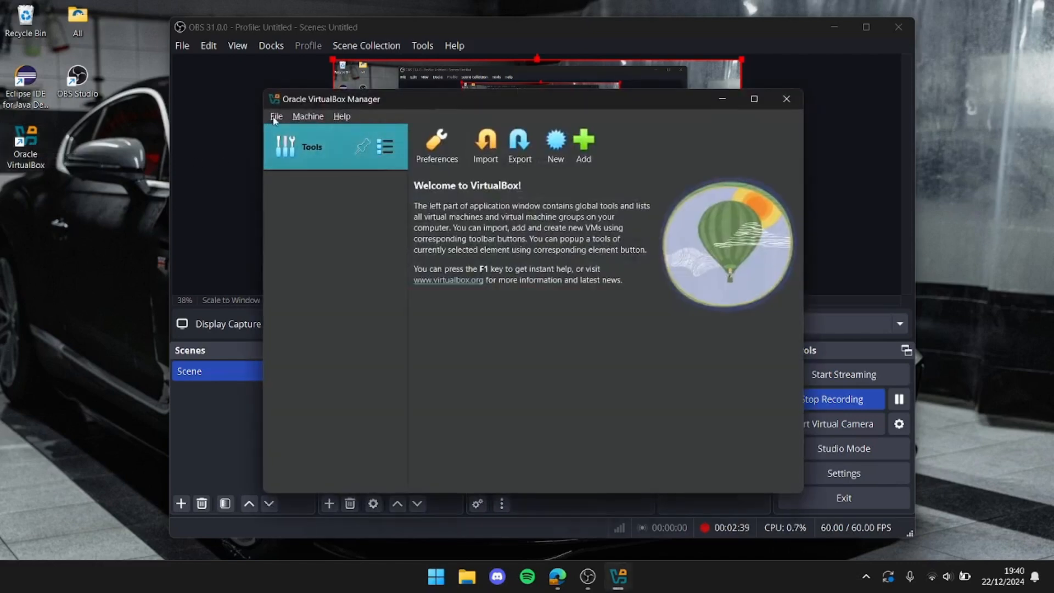
# Open the VirtualBox preferences and review the General, Input and Update settings, including the keyboard shortcut list
pyautogui.click(276, 117)
pyautogui.moveTo(307, 117)
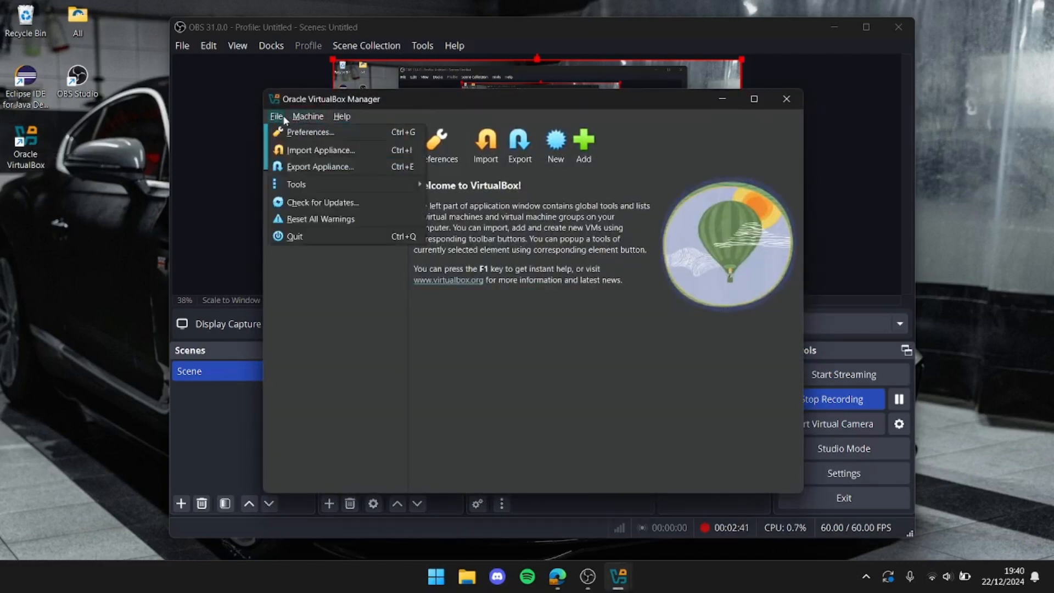
pyautogui.click(292, 134)
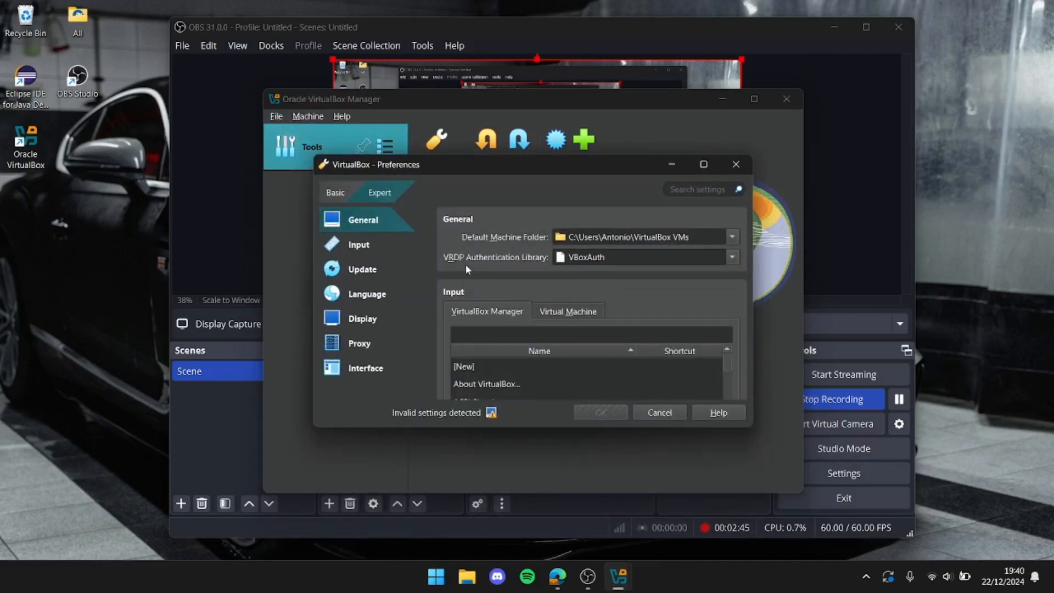
pyautogui.scroll(-3, 466, 264)
pyautogui.scroll(-6, 467, 269)
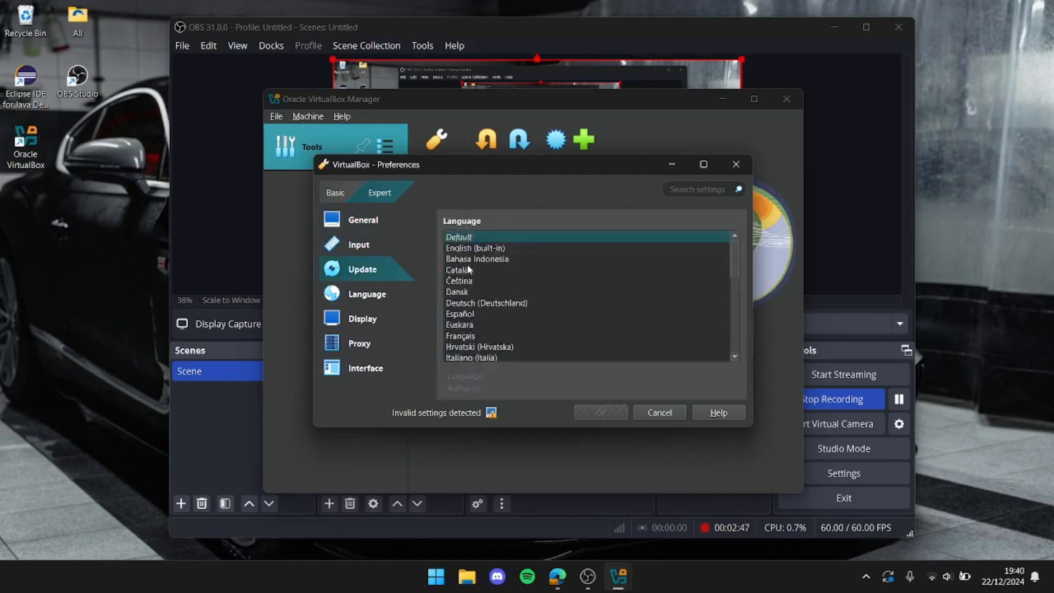
pyautogui.scroll(-3, 468, 270)
pyautogui.click(367, 226)
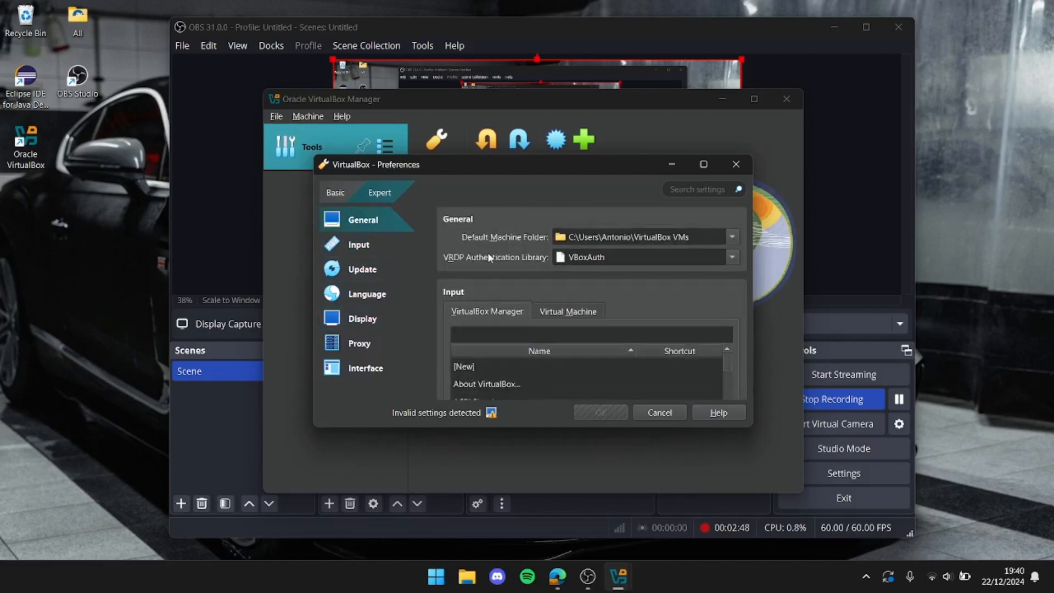
pyautogui.scroll(-1, 490, 258)
pyautogui.scroll(-1, 488, 252)
pyautogui.scroll(-1, 571, 233)
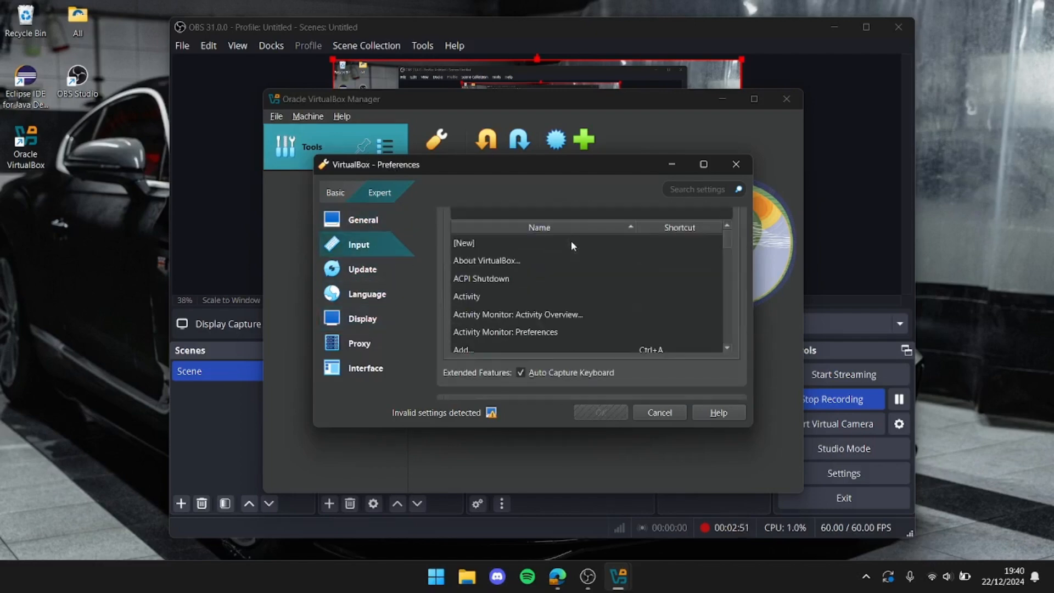
pyautogui.moveTo(730, 239)
pyautogui.mouseDown()
pyautogui.moveTo(728, 249)
pyautogui.moveTo(728, 237)
pyautogui.mouseUp()
pyautogui.scroll(2, 681, 256)
pyautogui.scroll(-9, 681, 256)
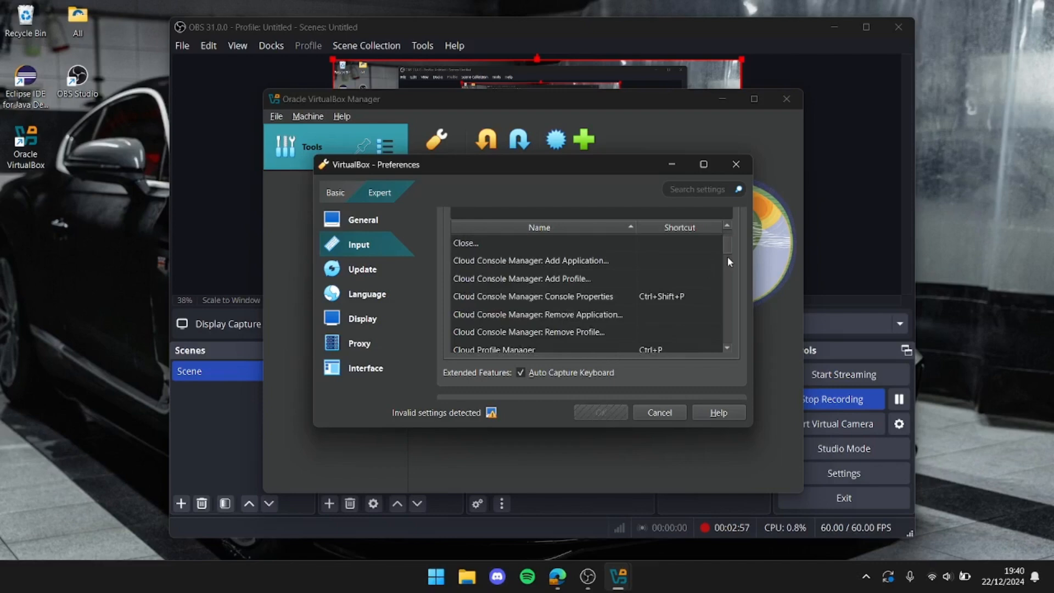
pyautogui.scroll(-4, 526, 288)
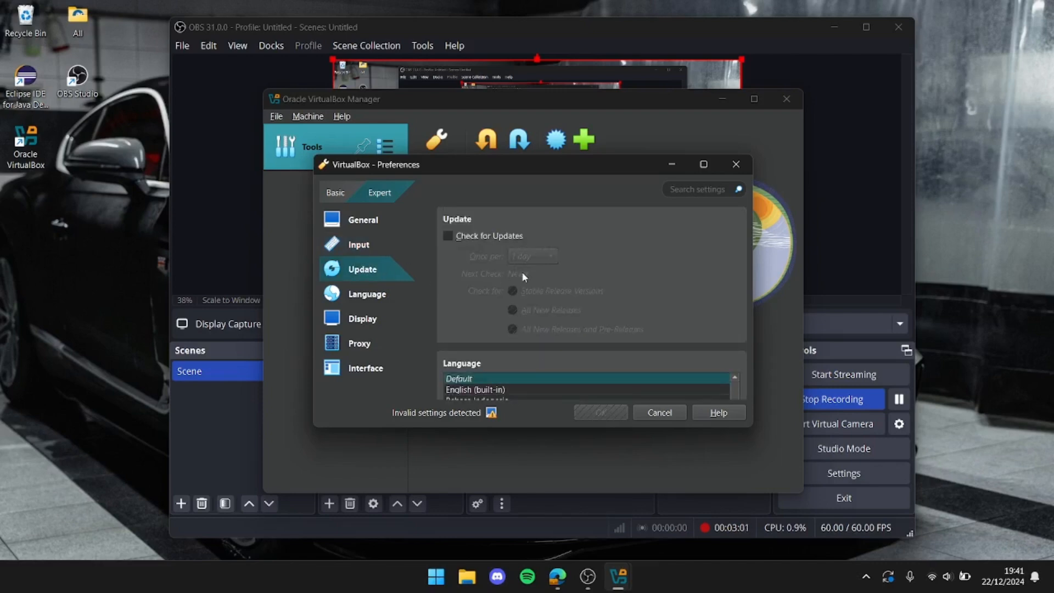
# Review the Language, Display, Proxy and Interface preferences, including font scaling and color theme choices, and close them without saving
pyautogui.click(389, 293)
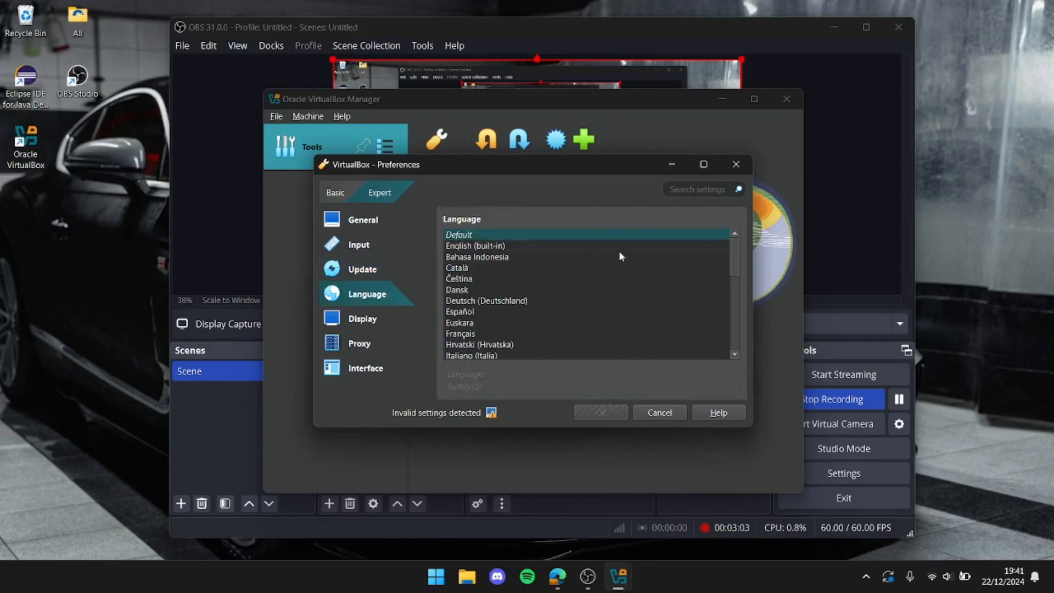
pyautogui.click(378, 320)
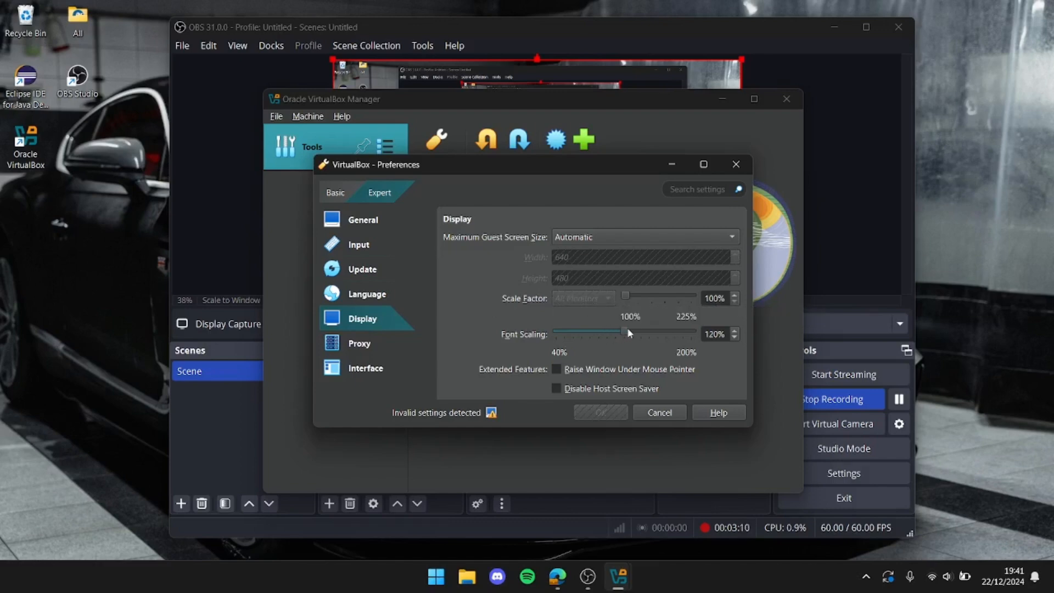
pyautogui.moveTo(628, 329); pyautogui.dragTo(606, 330)
pyautogui.click(391, 349)
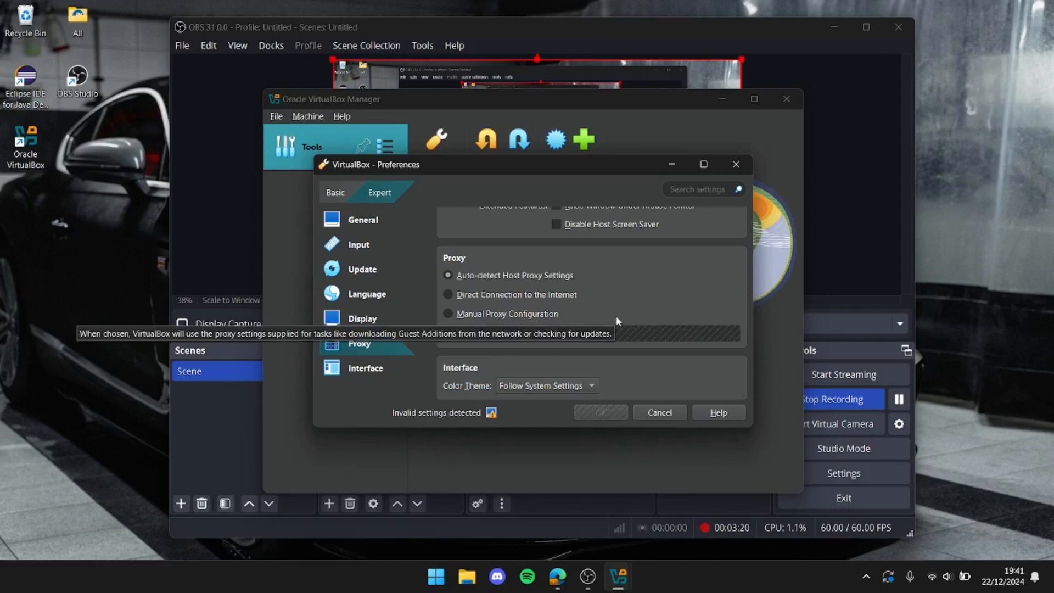
pyautogui.click(373, 369)
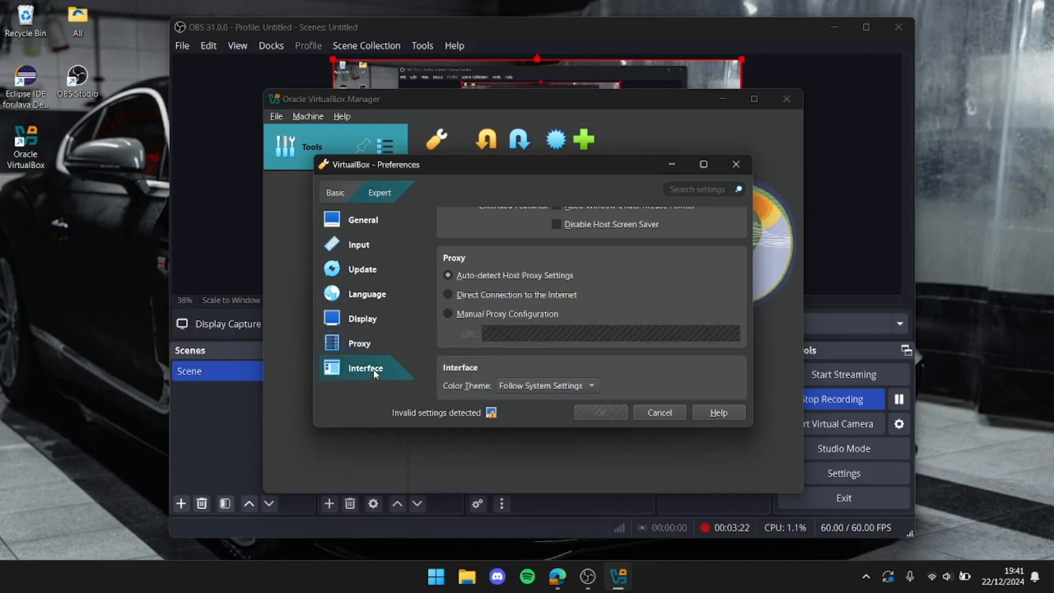
pyautogui.click(543, 386)
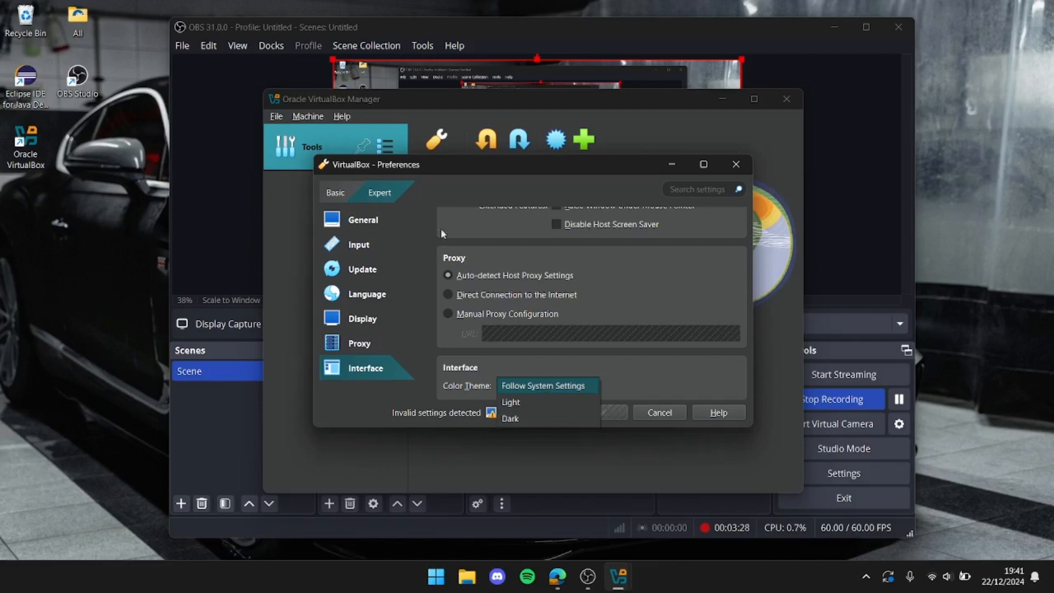
pyautogui.click(673, 358)
pyautogui.click(664, 414)
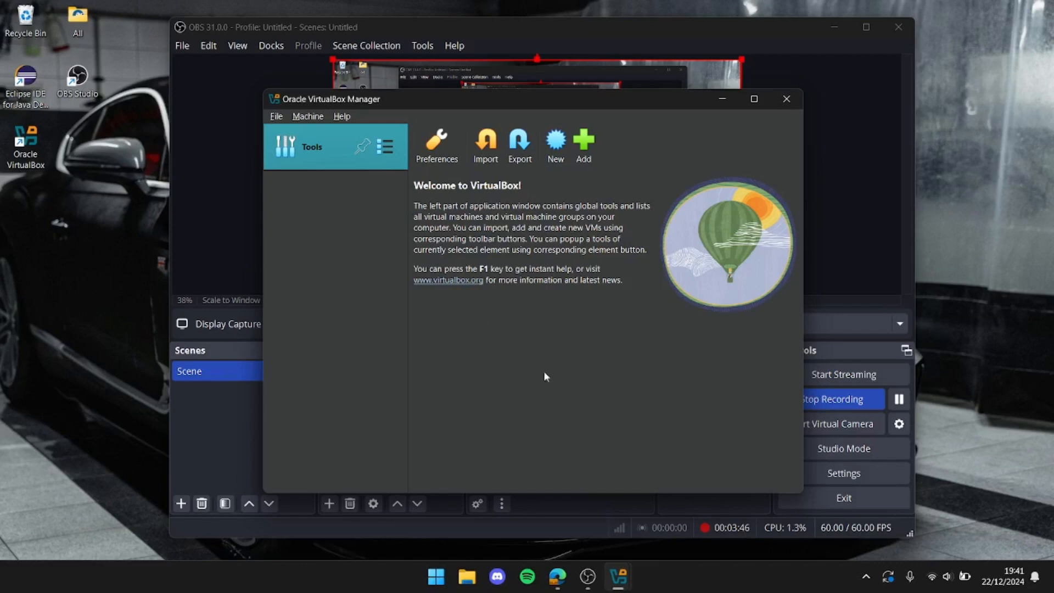
# Switch to the Edge browser, search the web for ubuntu, open the official ubuntu.com site and accept all its trackers
pyautogui.click(558, 576)
pyautogui.click(433, 37)
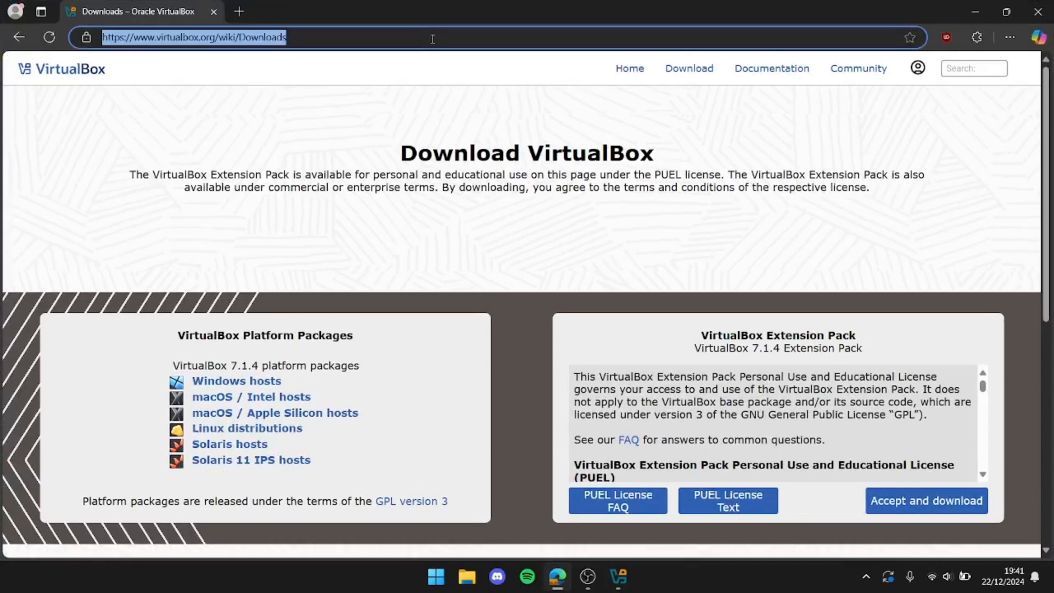
pyautogui.write('ubuntu')
pyautogui.press('Return')
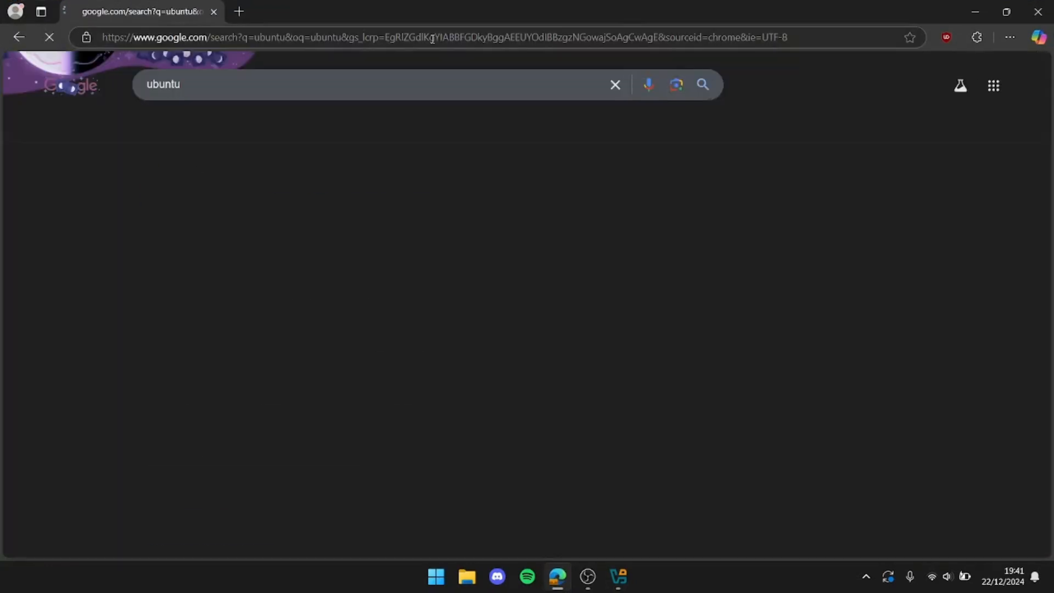
pyautogui.click(348, 201)
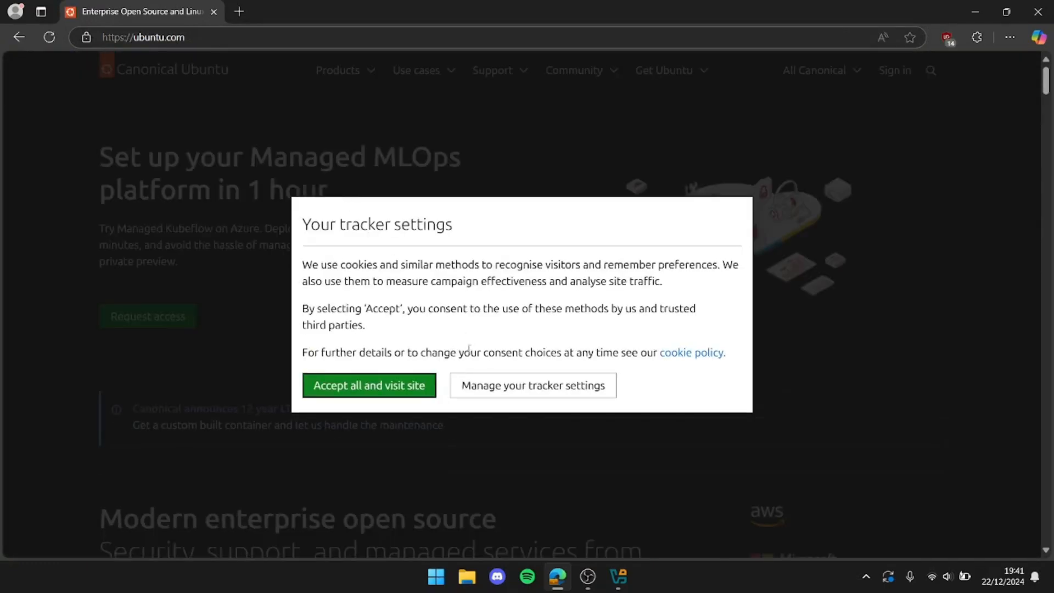
pyautogui.click(414, 387)
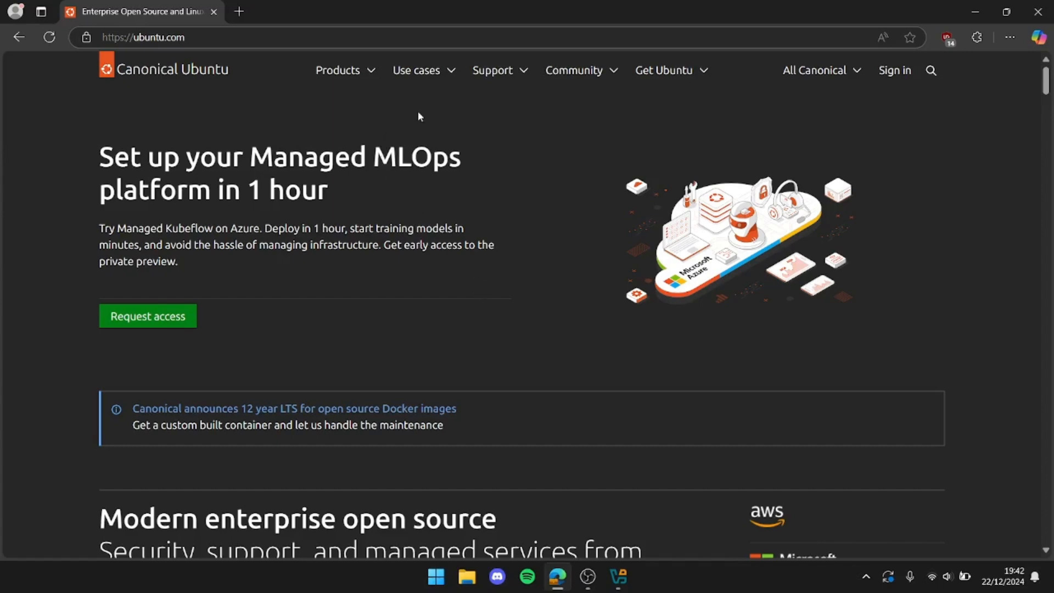
# Open the Ubuntu Desktop product page, download Ubuntu Desktop 24.04.1 LTS and check the ISO in the browser's download list
pyautogui.click(346, 72)
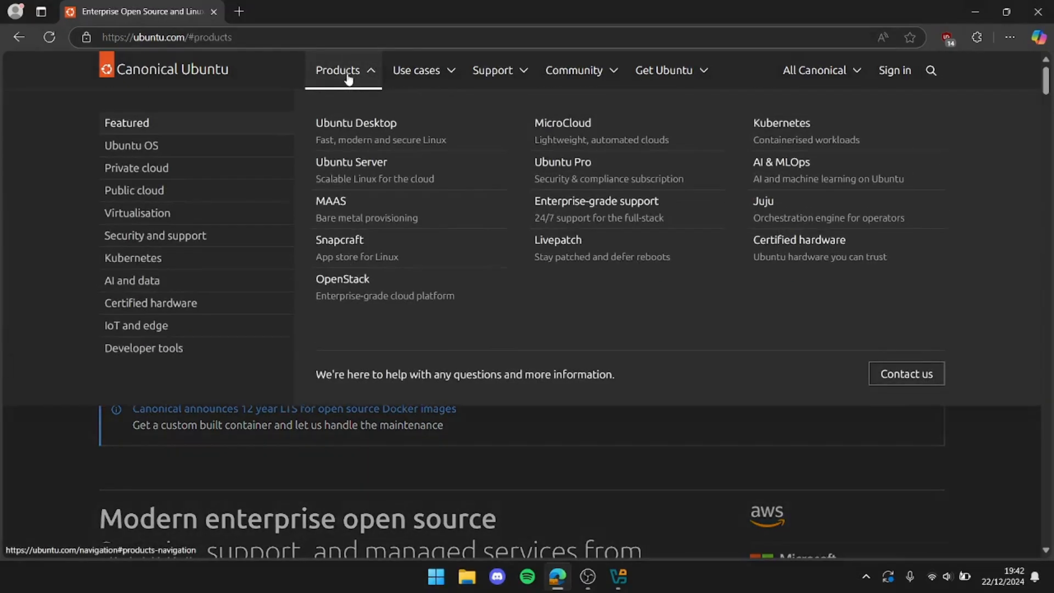
pyautogui.click(365, 126)
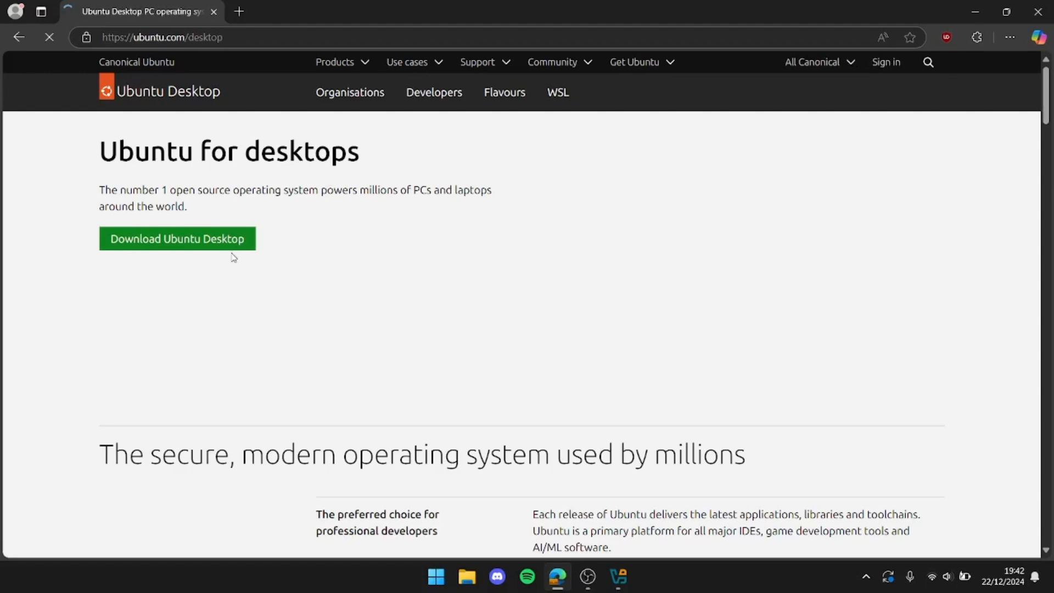
pyautogui.click(225, 245)
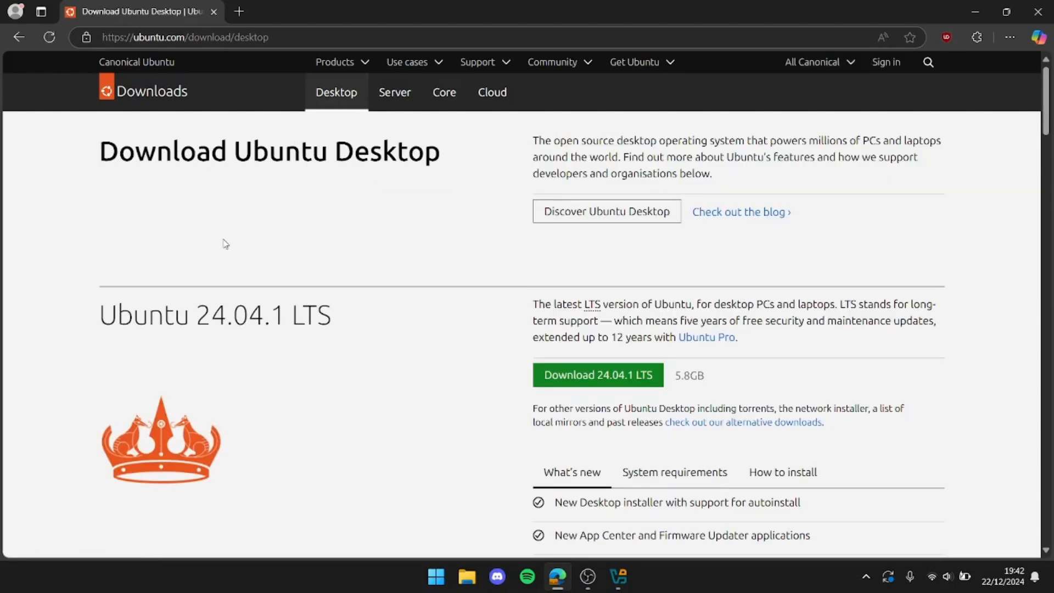
pyautogui.click(555, 376)
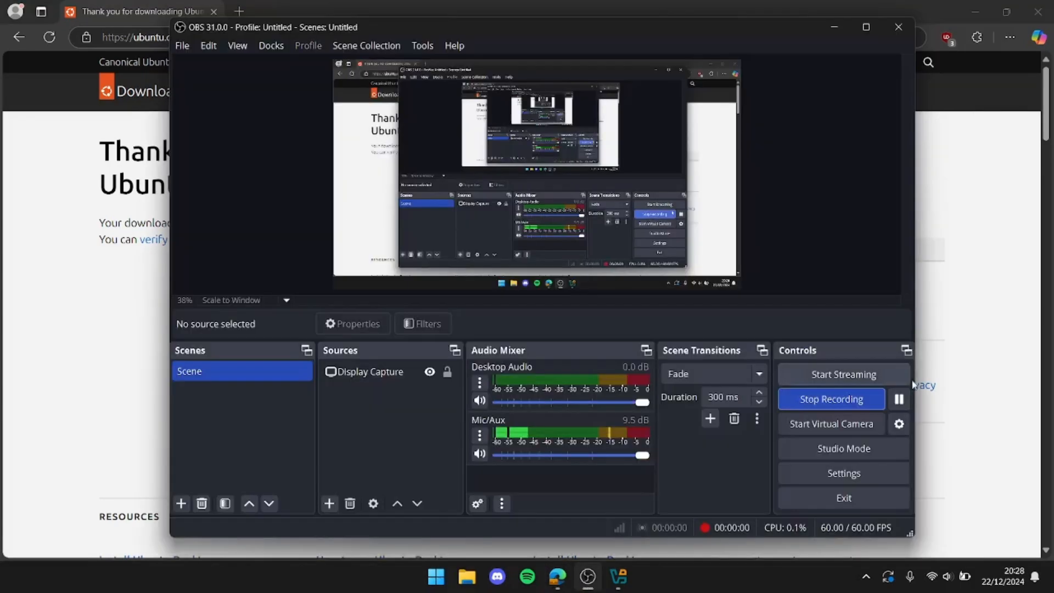
pyautogui.click(989, 316)
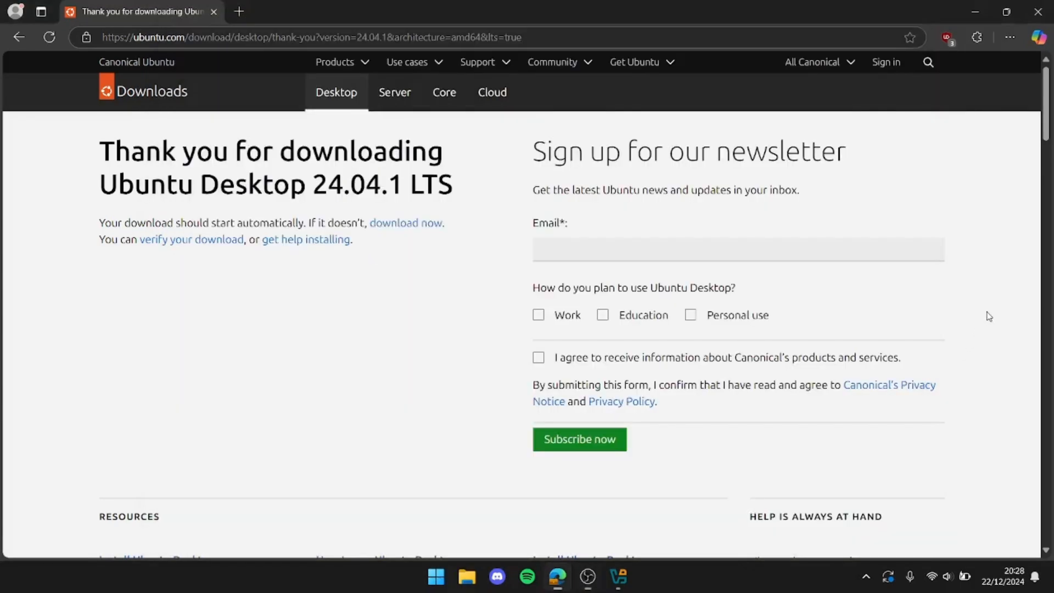
pyautogui.hotkey('ctrl', 'j')
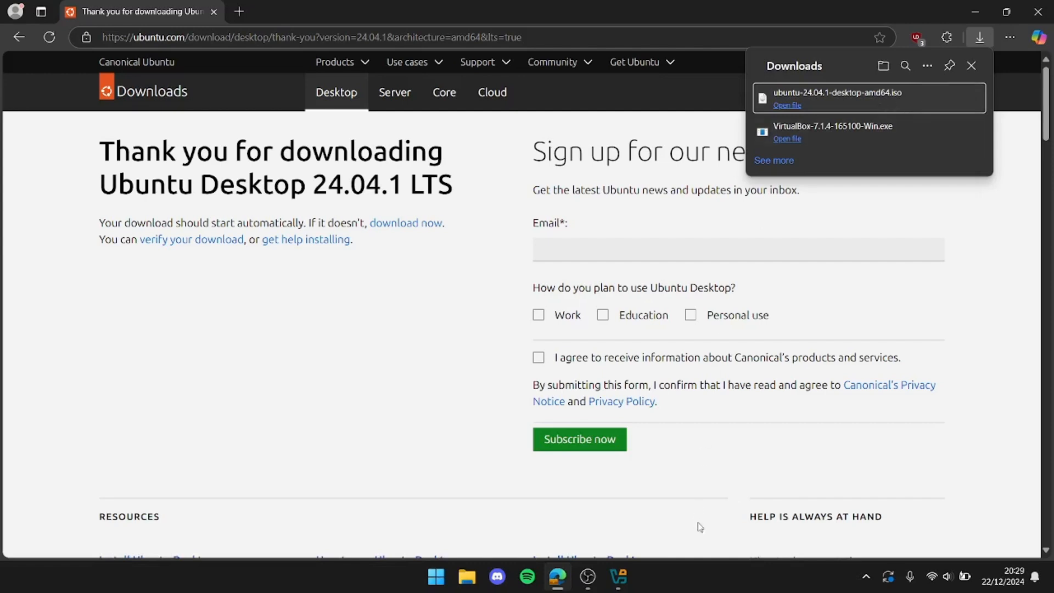
# Switch to Oracle VirtualBox Manager and display its Welcome page
pyautogui.click(619, 576)
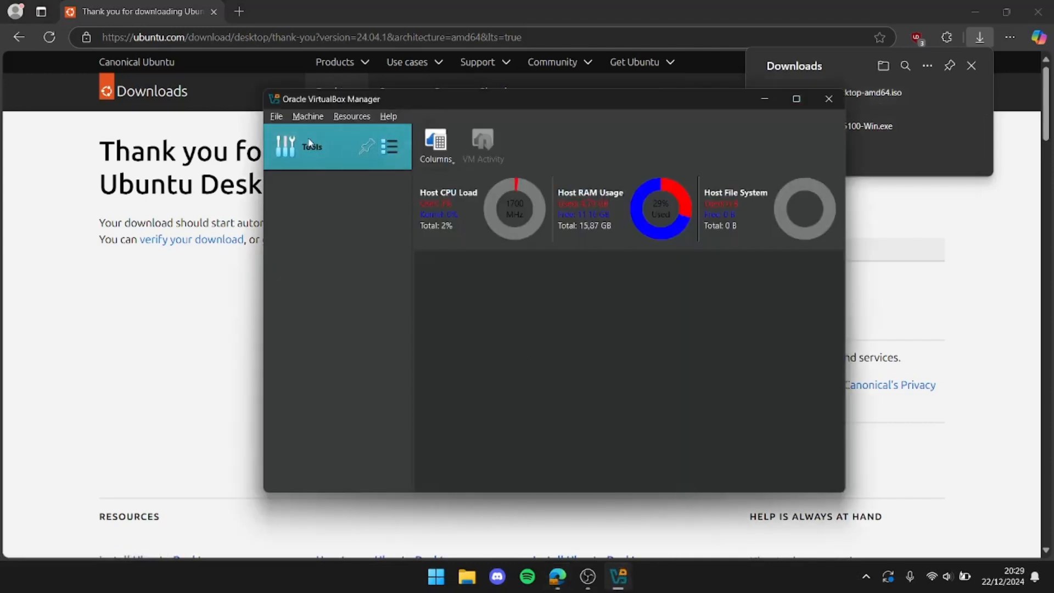
pyautogui.click(389, 146)
pyautogui.click(440, 142)
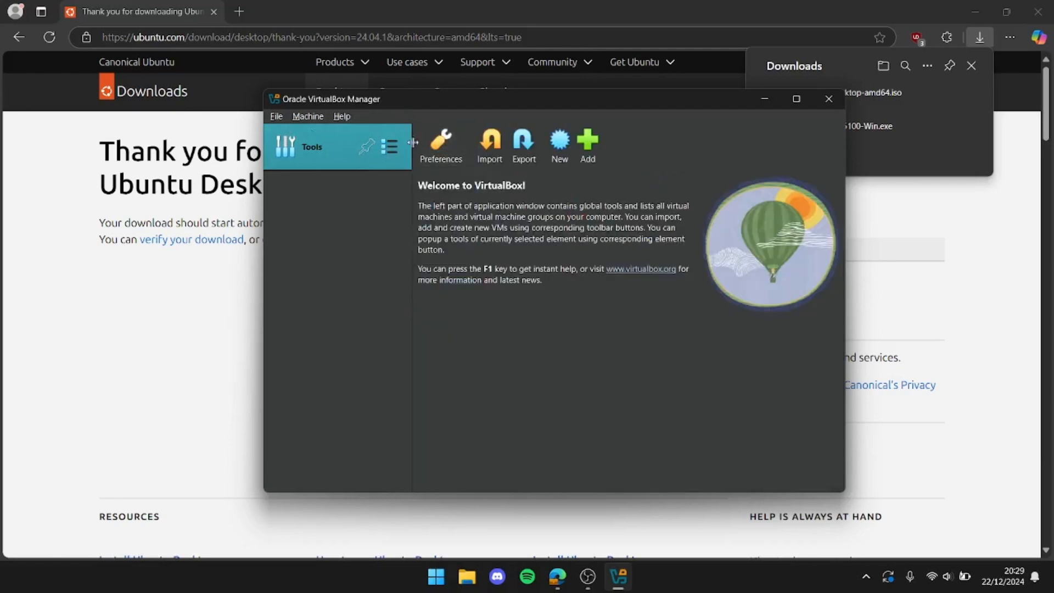
# Reopen the VirtualBox preferences, look over the General through Interface settings including Proxy, and close them without saving
pyautogui.click(277, 119)
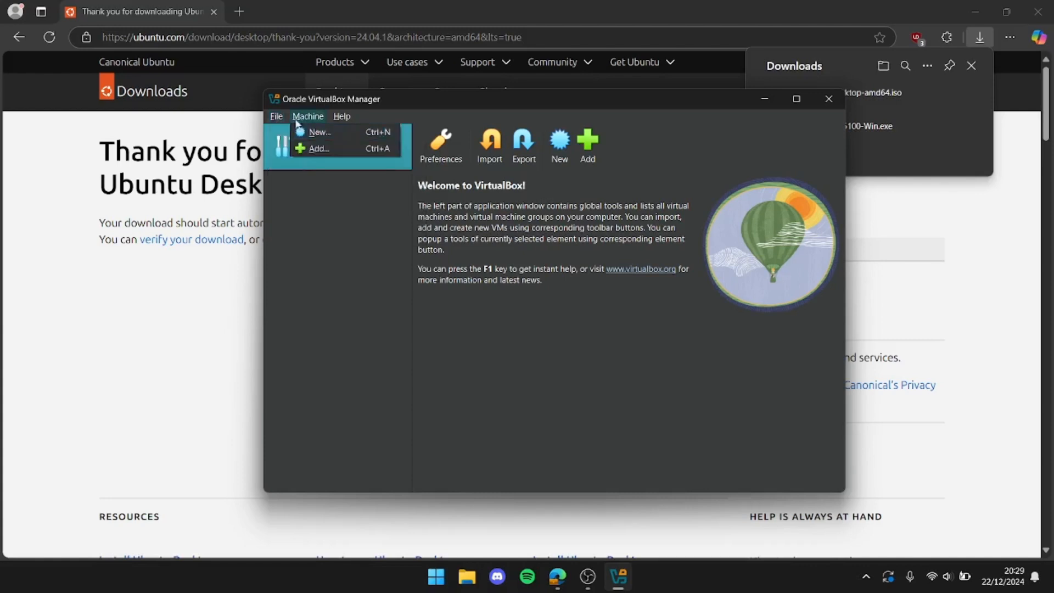
pyautogui.click(293, 132)
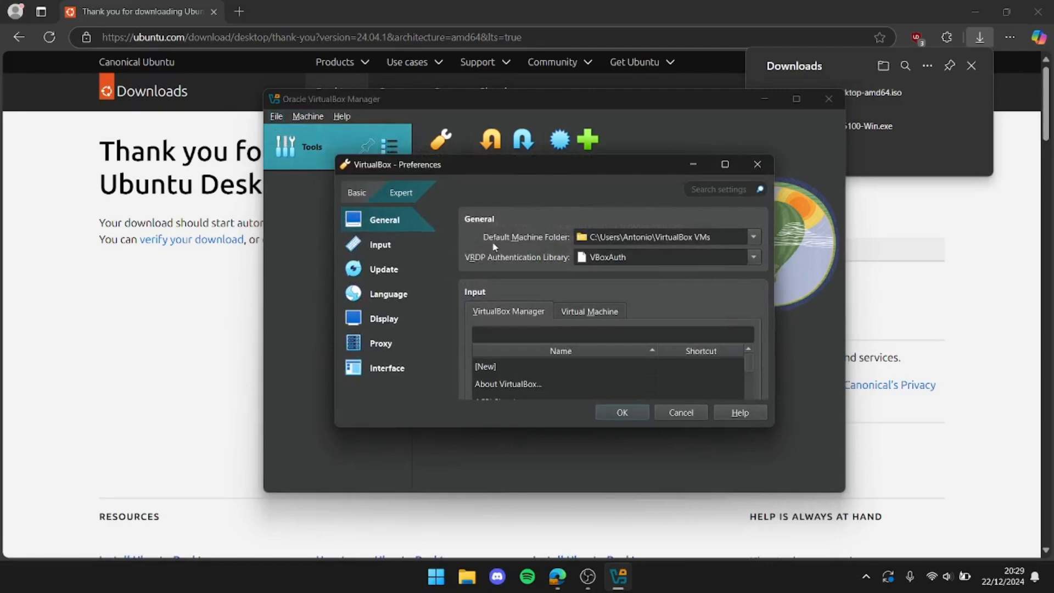
pyautogui.scroll(-5, 493, 242)
pyautogui.scroll(-10, 498, 250)
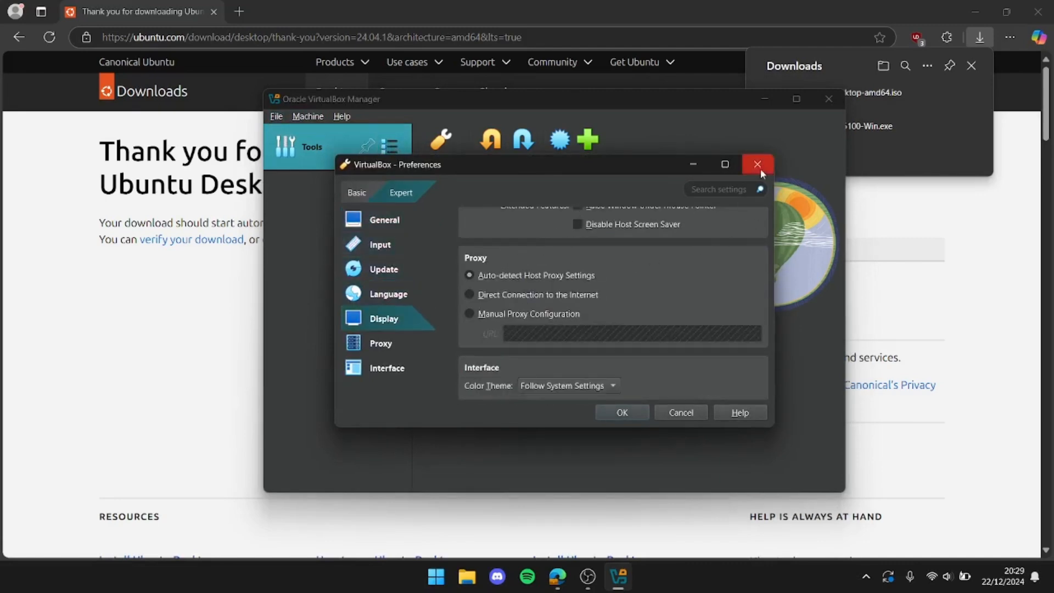
pyautogui.click(395, 361)
pyautogui.click(389, 349)
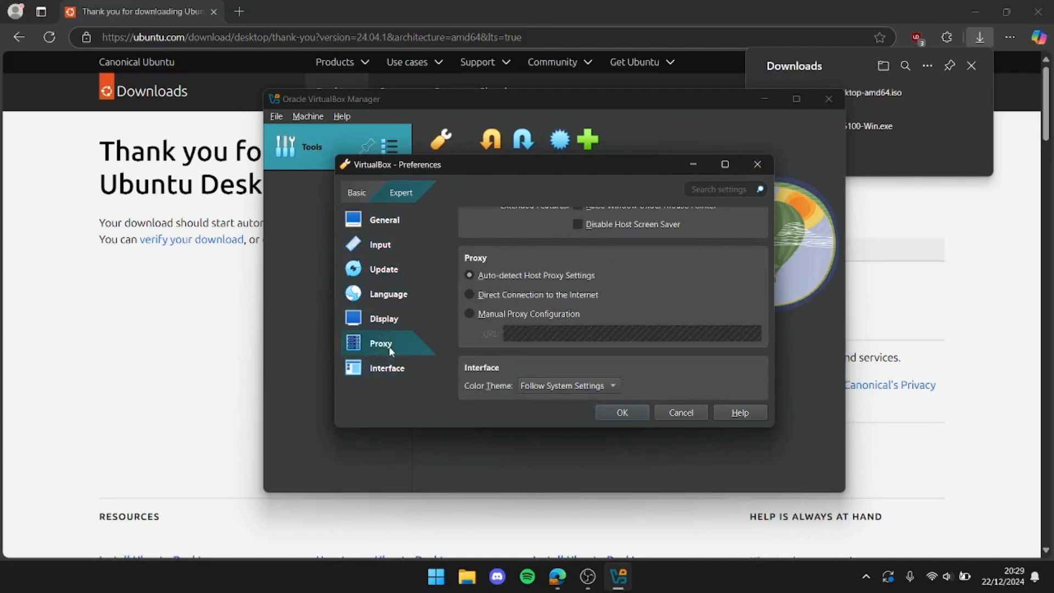
pyautogui.click(758, 164)
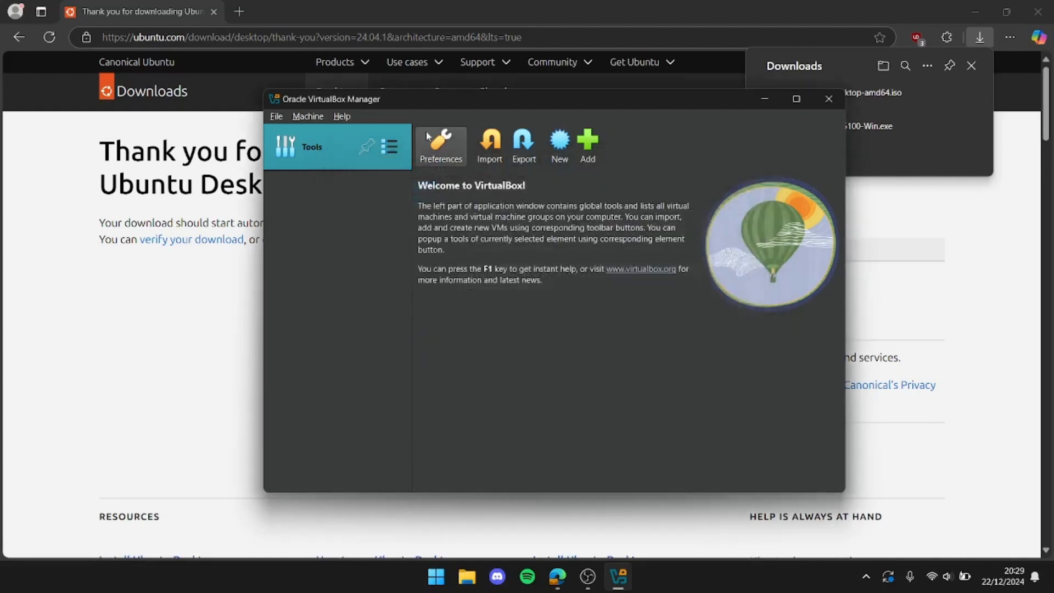
# View the Extensions tool and the Media tool's hard disk, optical disk and floppy disk lists
pyautogui.click(390, 147)
pyautogui.click(442, 175)
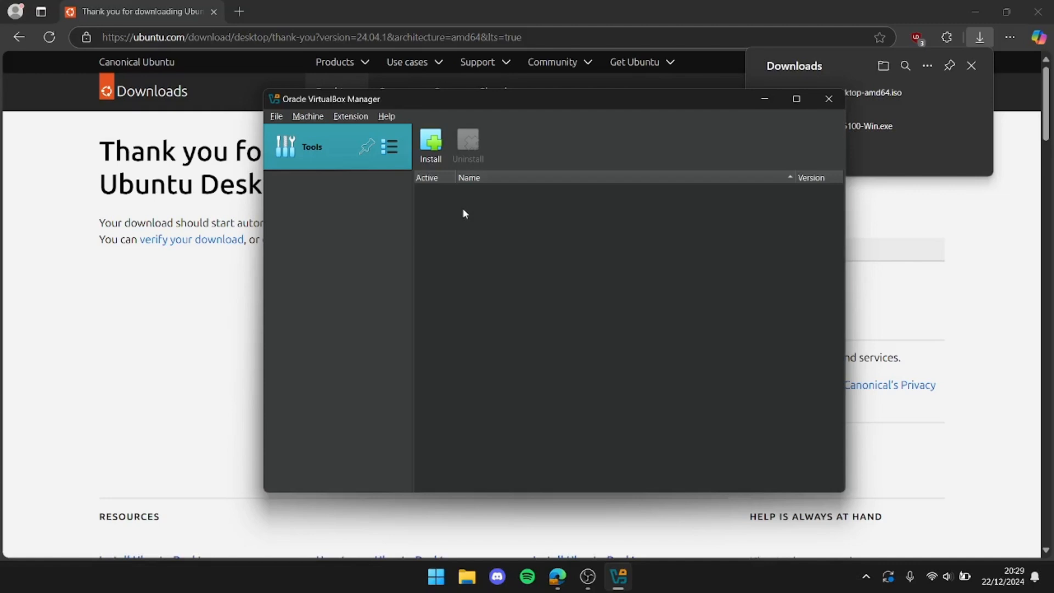
pyautogui.click(390, 147)
pyautogui.click(454, 204)
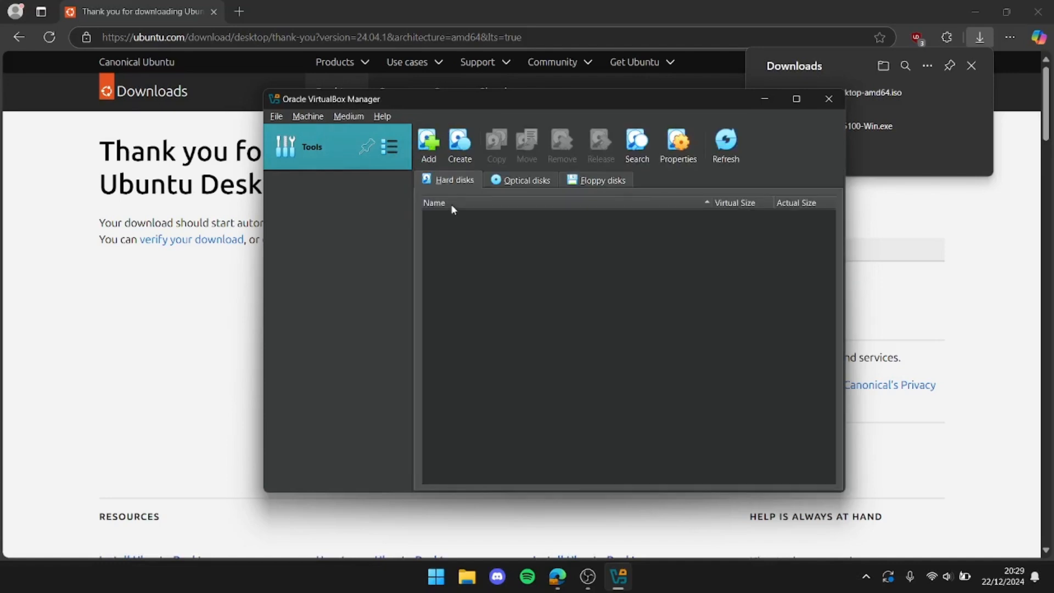
pyautogui.click(521, 180)
pyautogui.click(598, 180)
pyautogui.click(453, 180)
# View the Network, Cloud and Activities tools, including the host-only networks and the host's resource usage
pyautogui.click(389, 146)
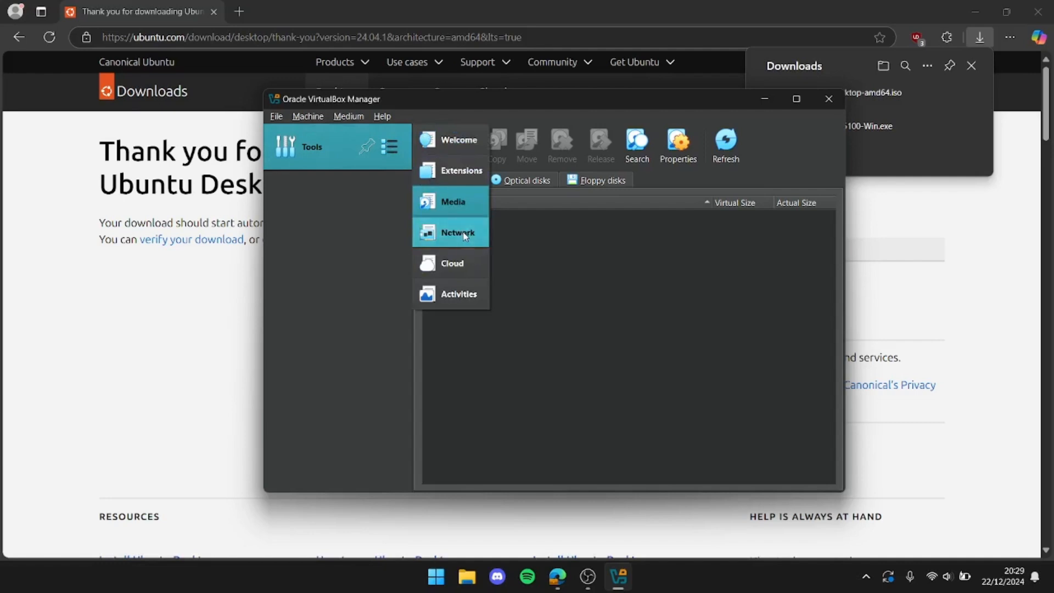
pyautogui.click(458, 232)
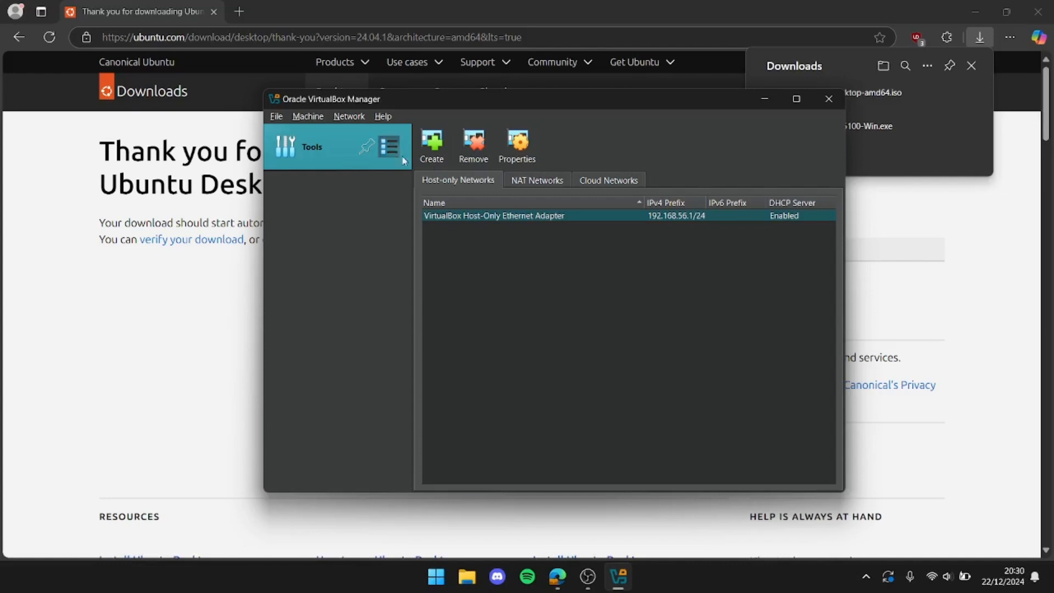
pyautogui.click(390, 147)
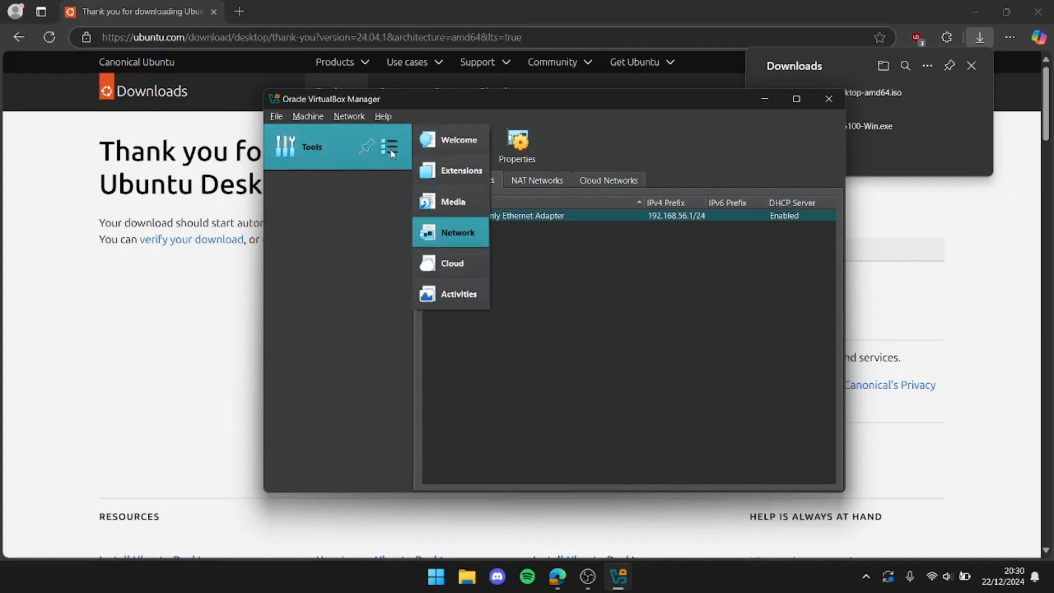
pyautogui.click(462, 257)
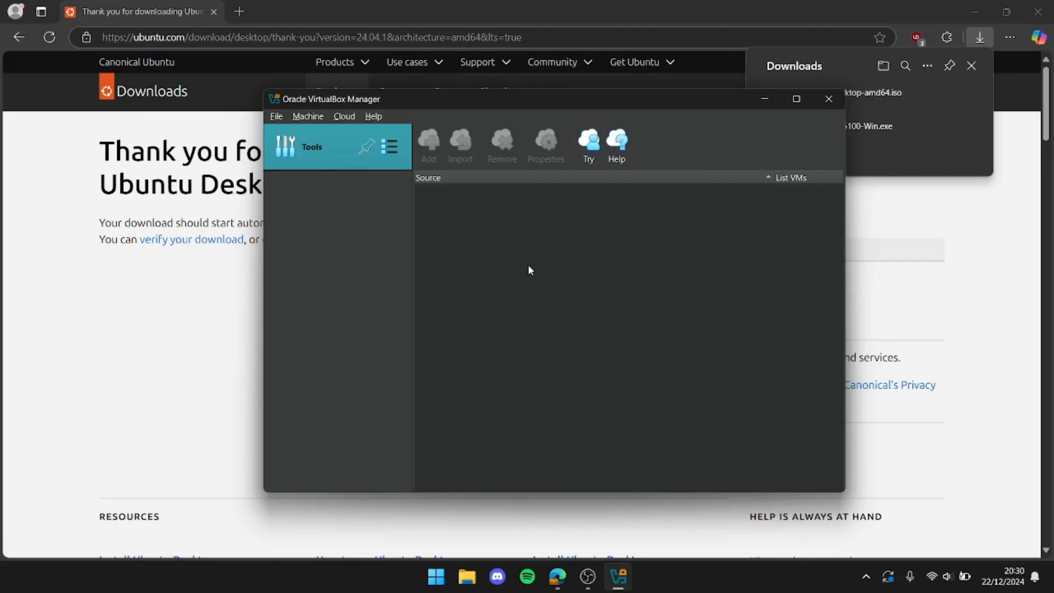
pyautogui.click(391, 148)
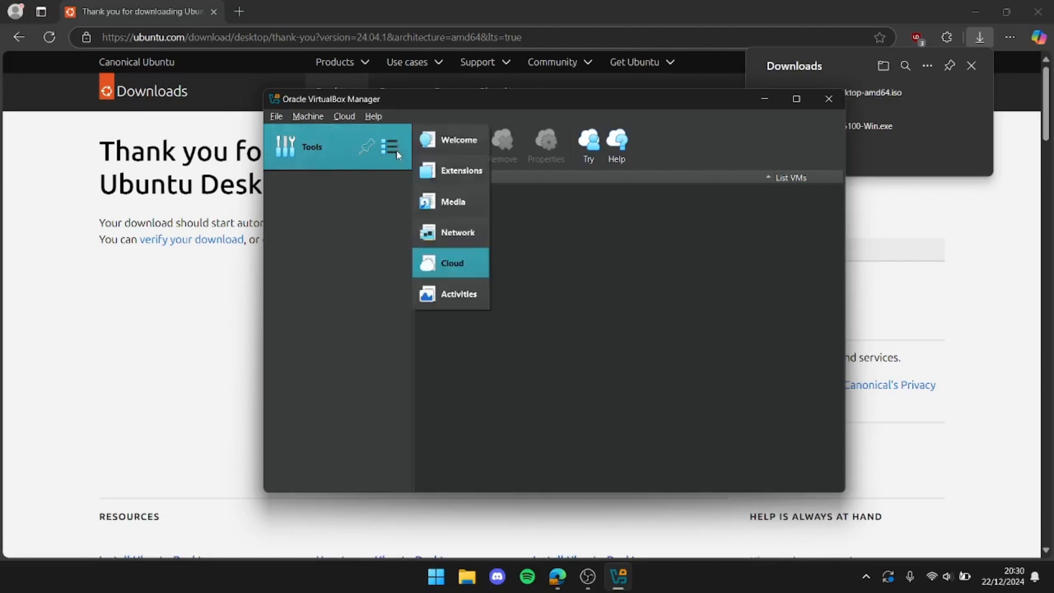
pyautogui.click(448, 294)
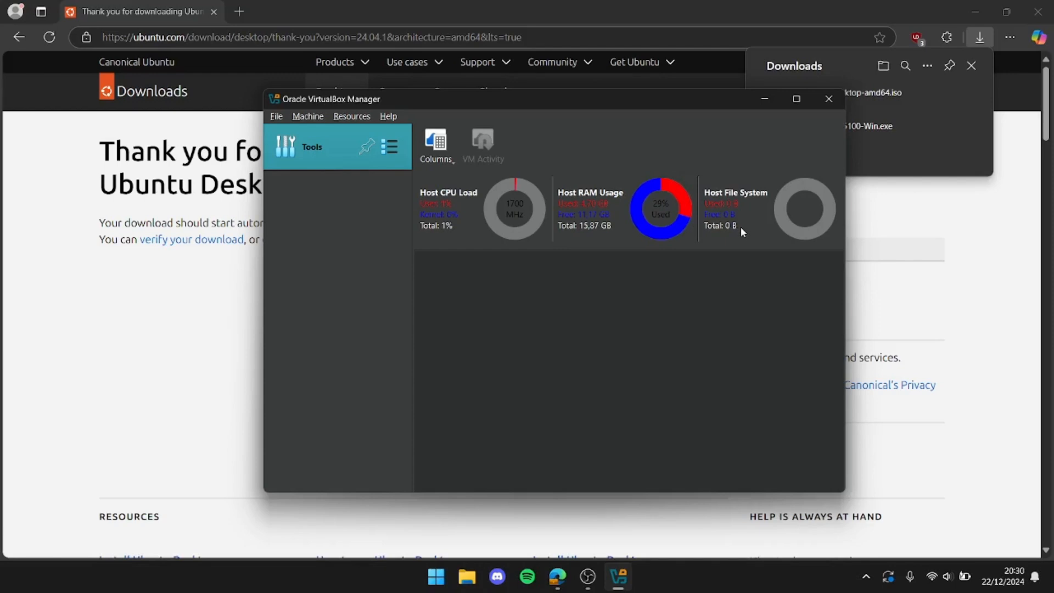
# Start a new virtual machine named Ubuntu and select ubuntu-24.04.1-desktop-amd64 from the Downloads folder as its ISO image
pyautogui.click(315, 117)
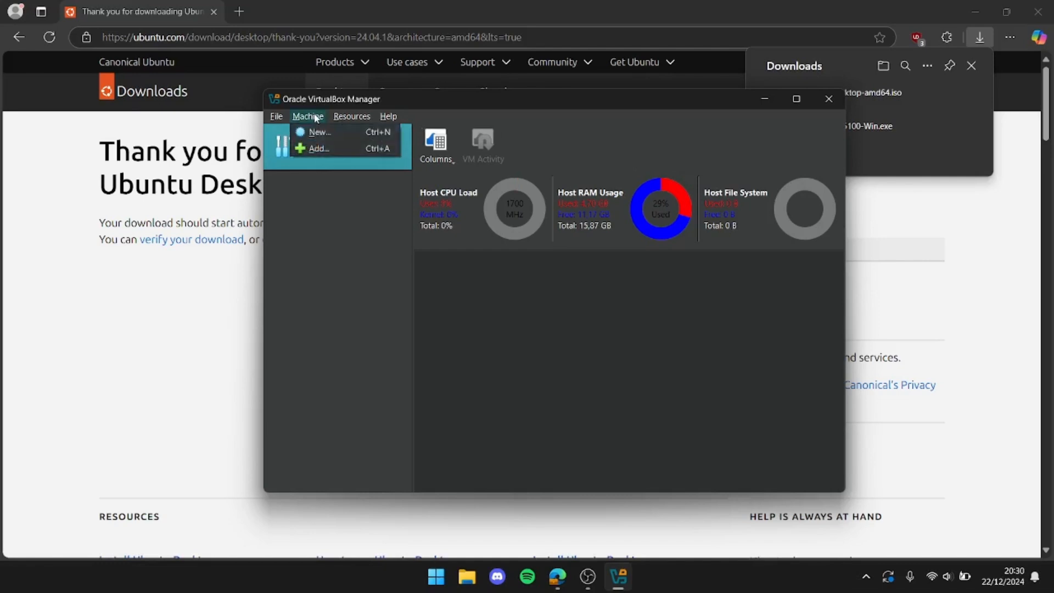
pyautogui.click(319, 132)
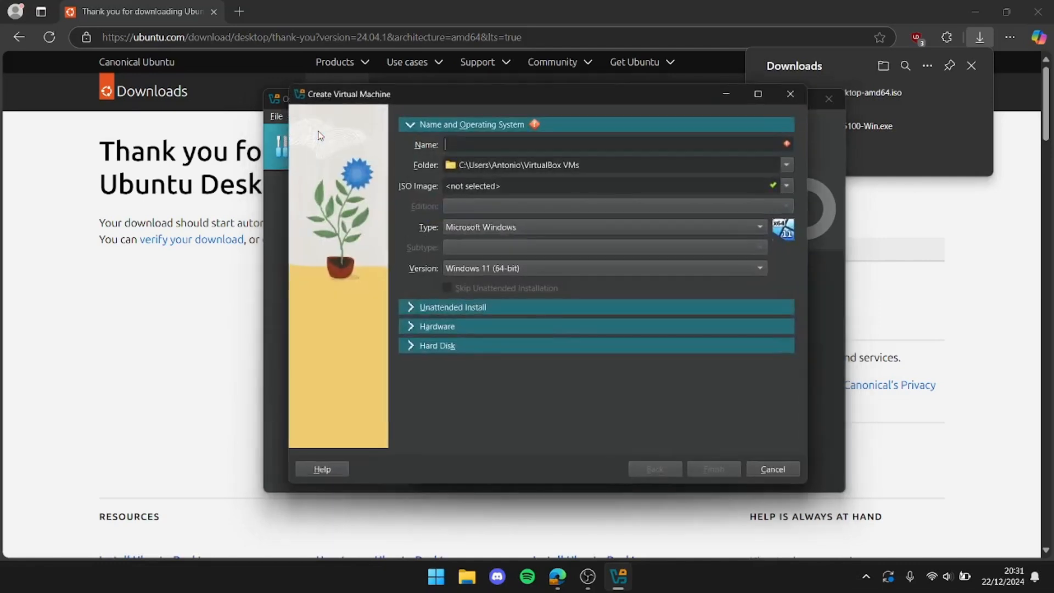
pyautogui.write('Ubuntu')
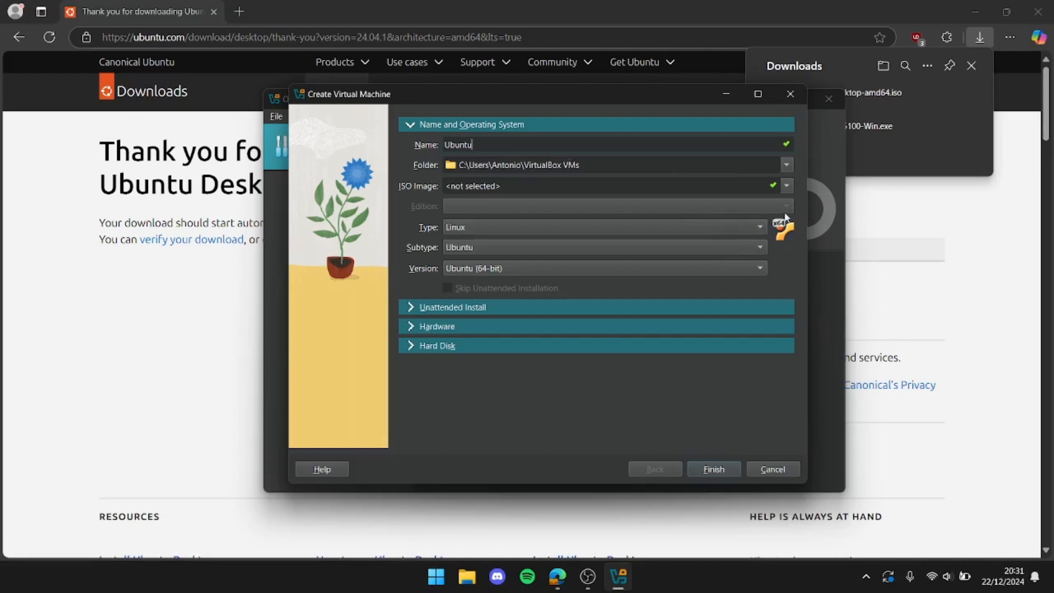
pyautogui.click(786, 186)
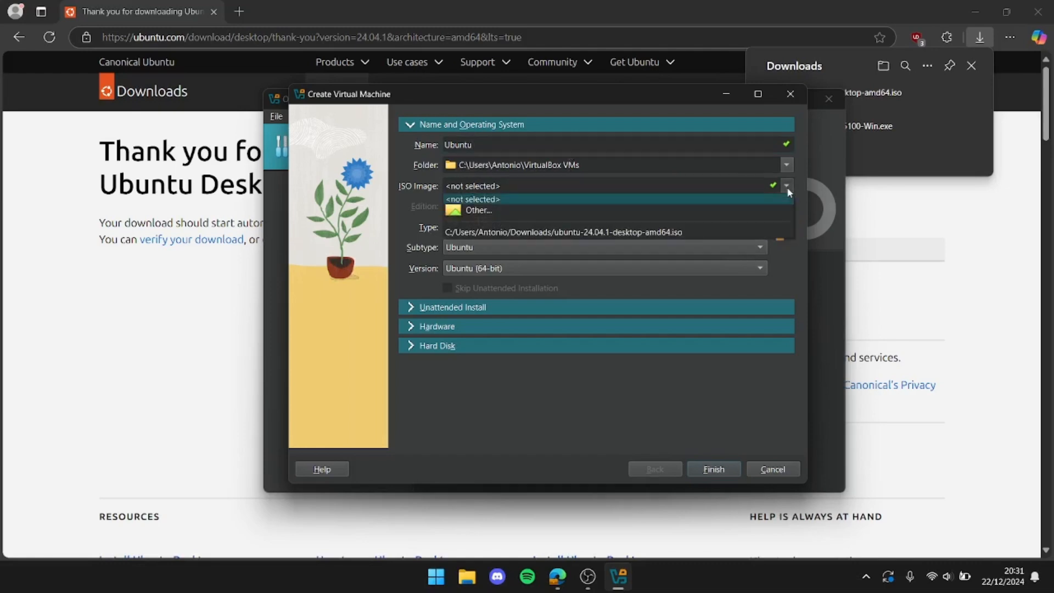
pyautogui.click(742, 217)
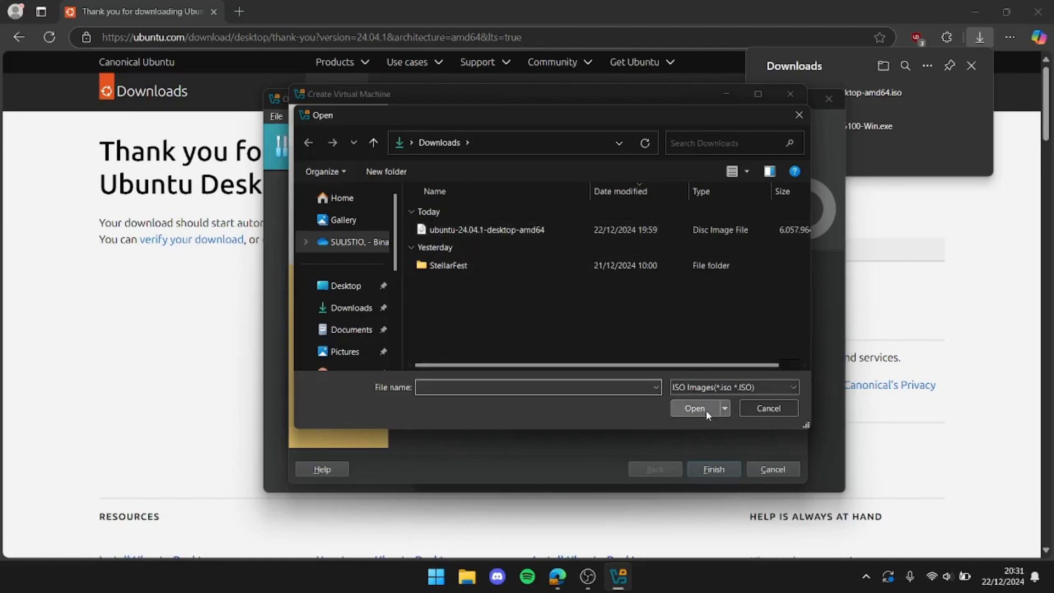
pyautogui.click(653, 230)
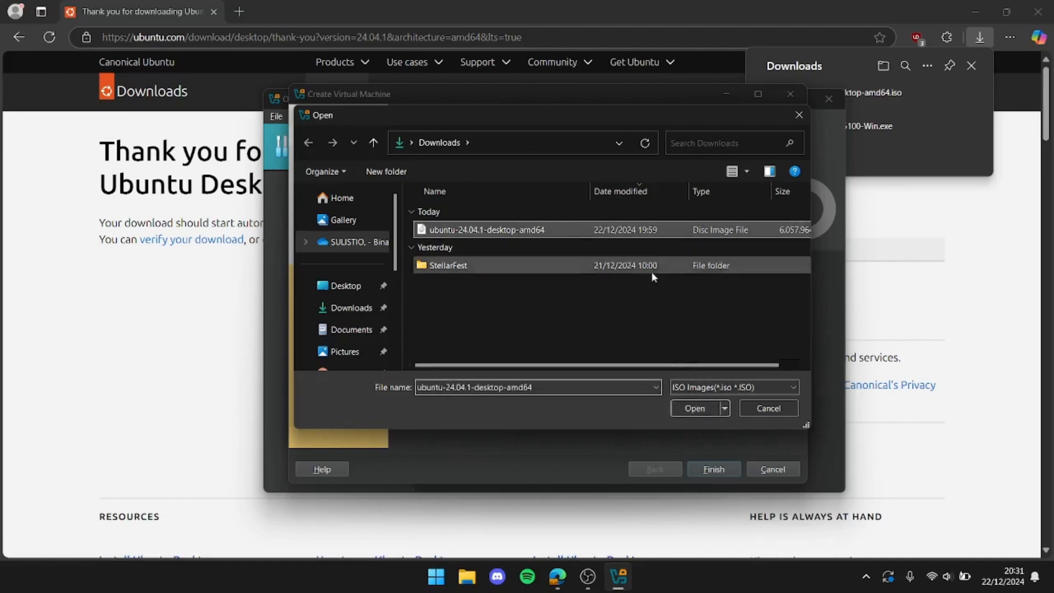
pyautogui.click(695, 410)
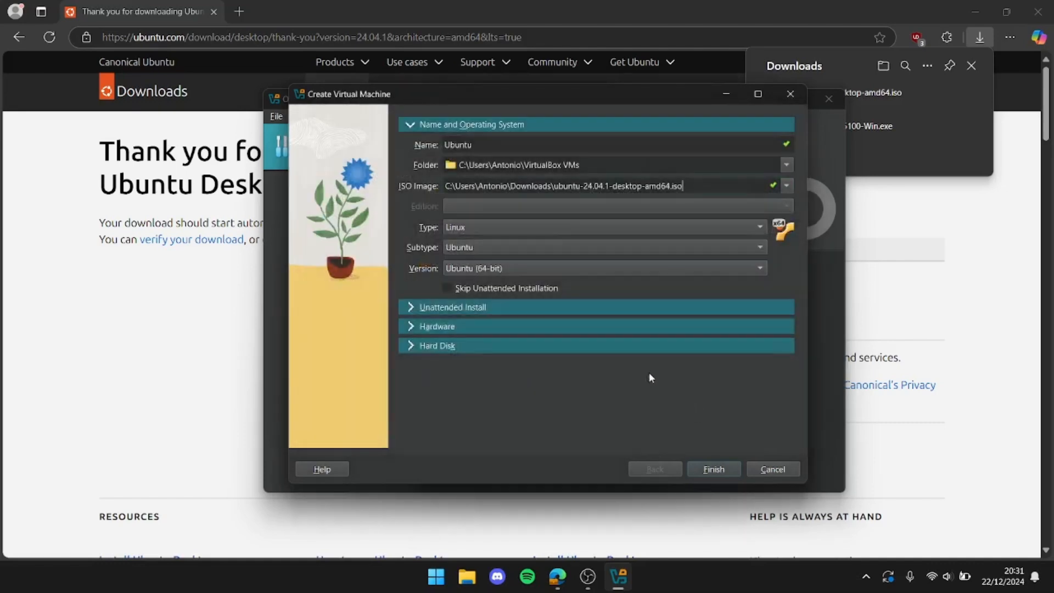
# Set the virtual machine's base memory to 4096 MB and its processors to 4 CPUs
pyautogui.click(420, 327)
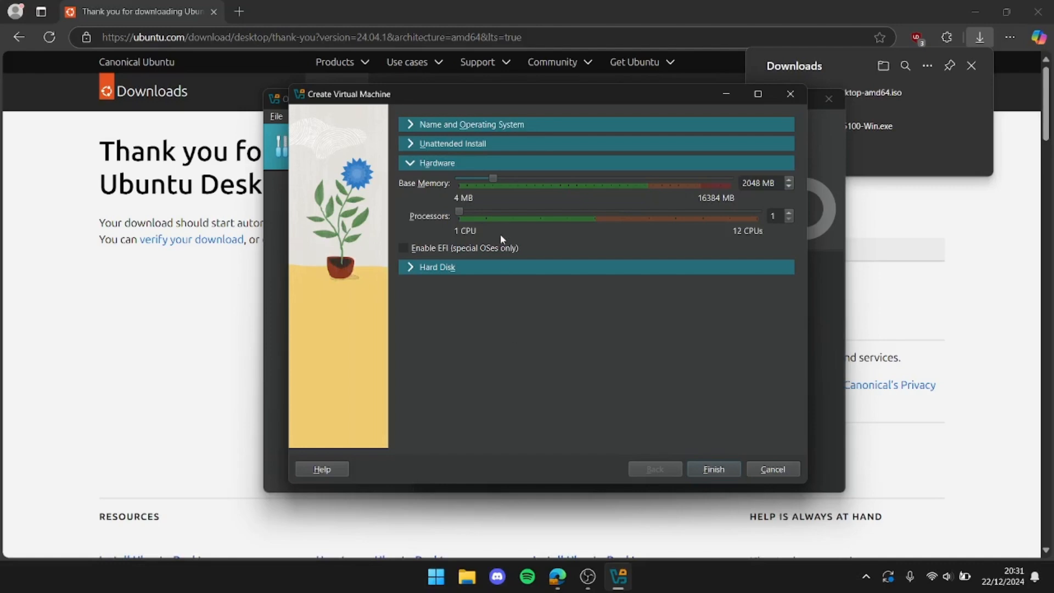
pyautogui.moveTo(494, 179); pyautogui.dragTo(531, 184)
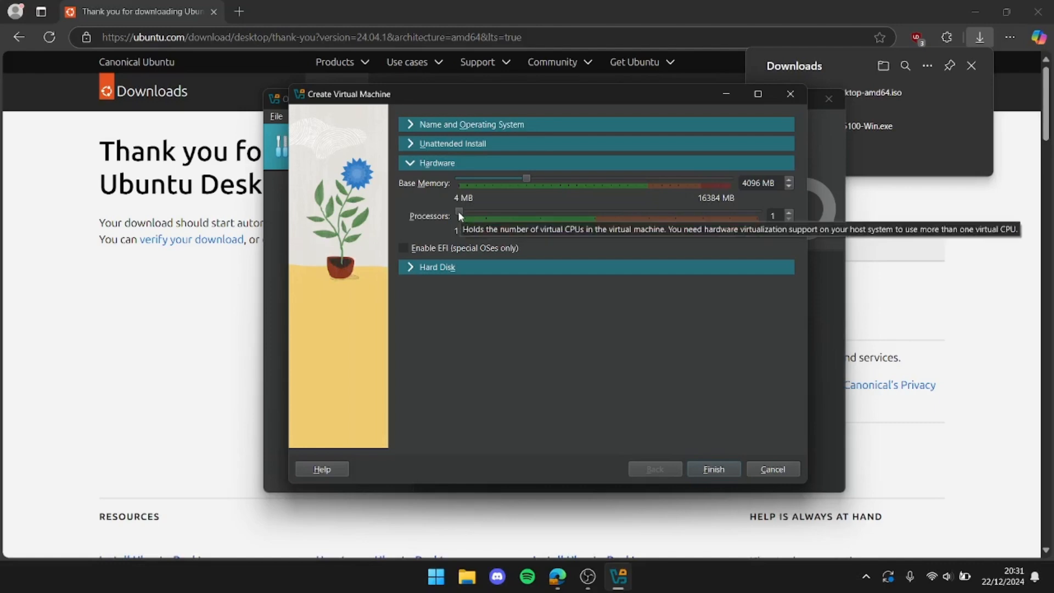
pyautogui.moveTo(460, 216); pyautogui.dragTo(518, 216)
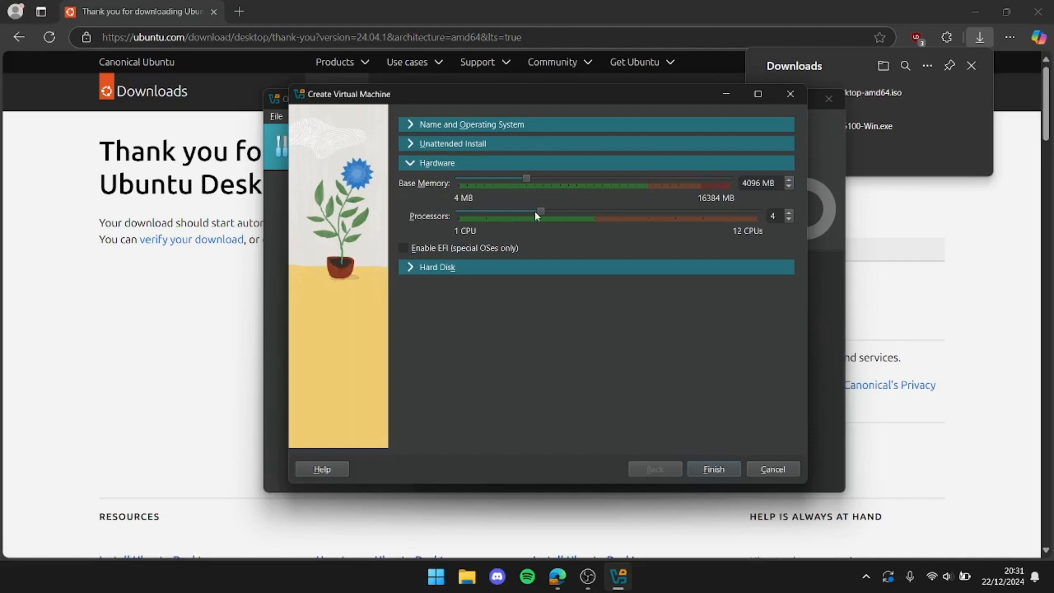
# Set the new virtual hard disk to 50,09 GB as VDI (VirtualBox Disk Image) and finish creating the virtual machine
pyautogui.click(410, 269)
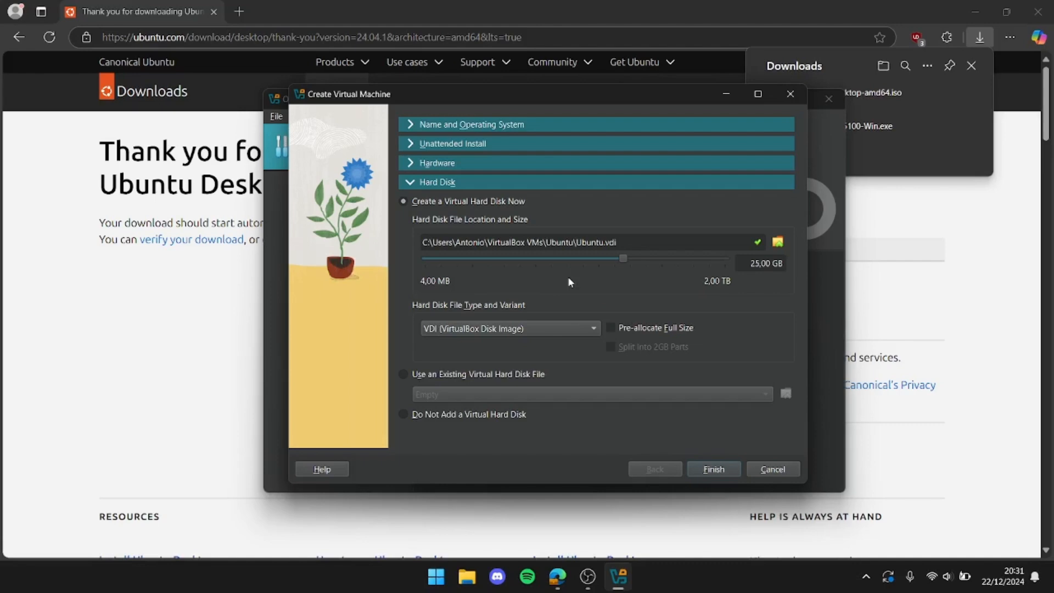
pyautogui.moveTo(622, 260); pyautogui.dragTo(639, 260)
pyautogui.click(577, 330)
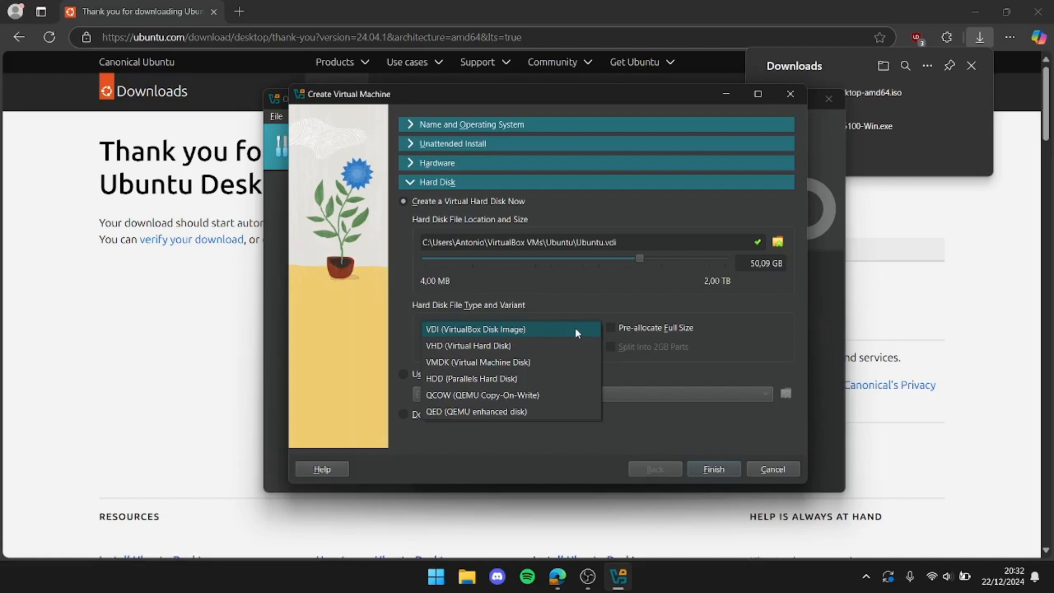
pyautogui.click(575, 329)
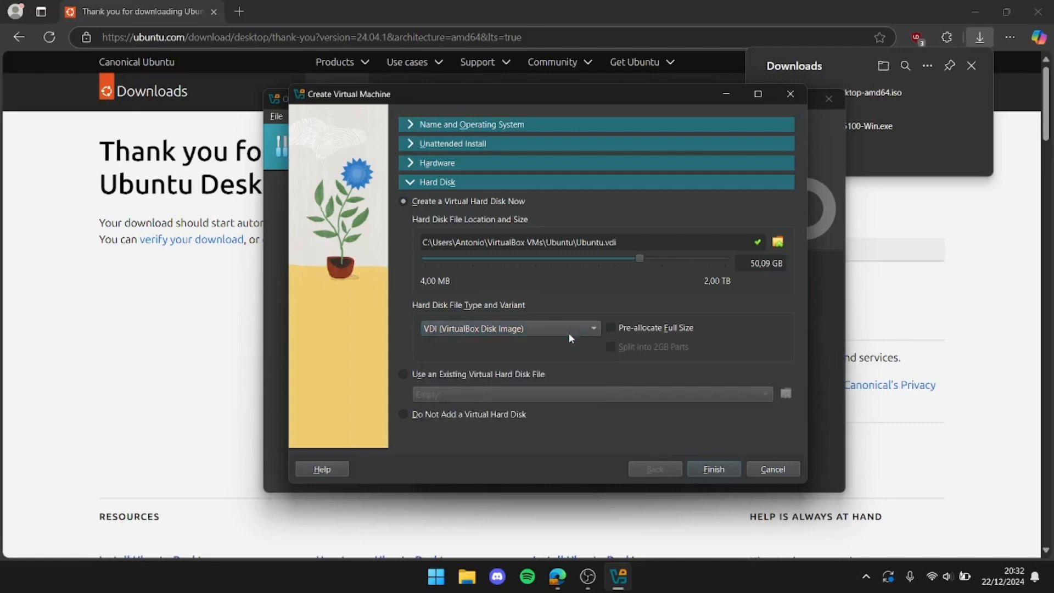
pyautogui.click(714, 469)
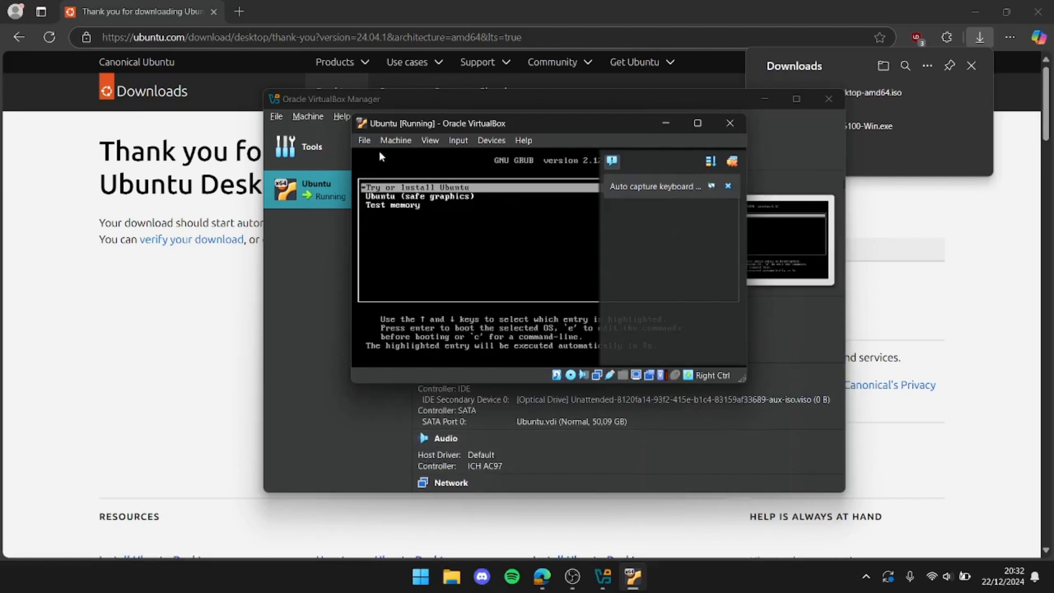
# Review the running Ubuntu machine's settings from General through User Interface, including display, storage, audio, network, USB and shared folders
pyautogui.click(365, 140)
pyautogui.moveTo(393, 144)
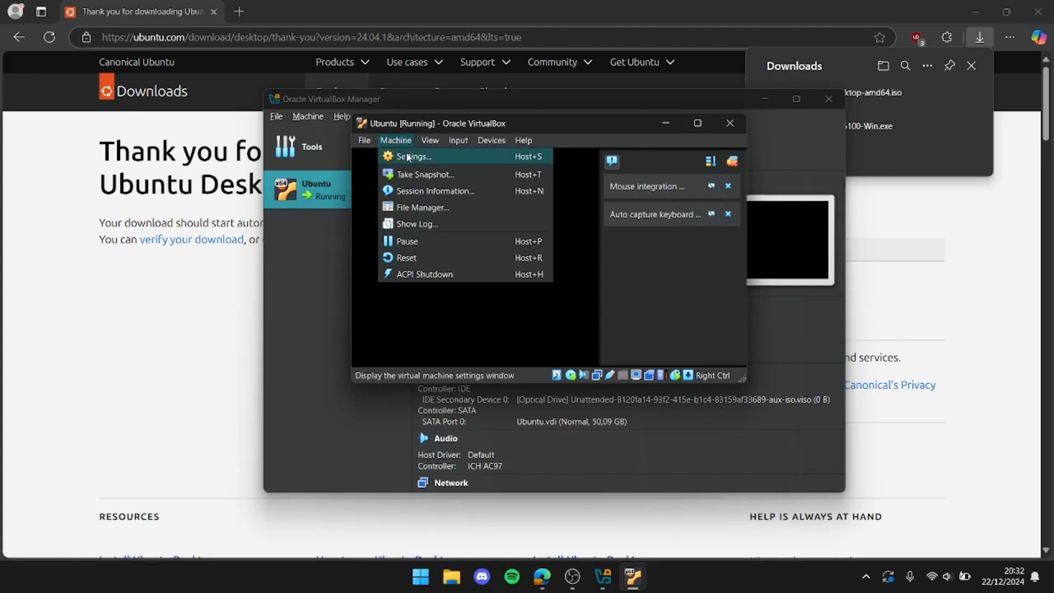
pyautogui.click(407, 157)
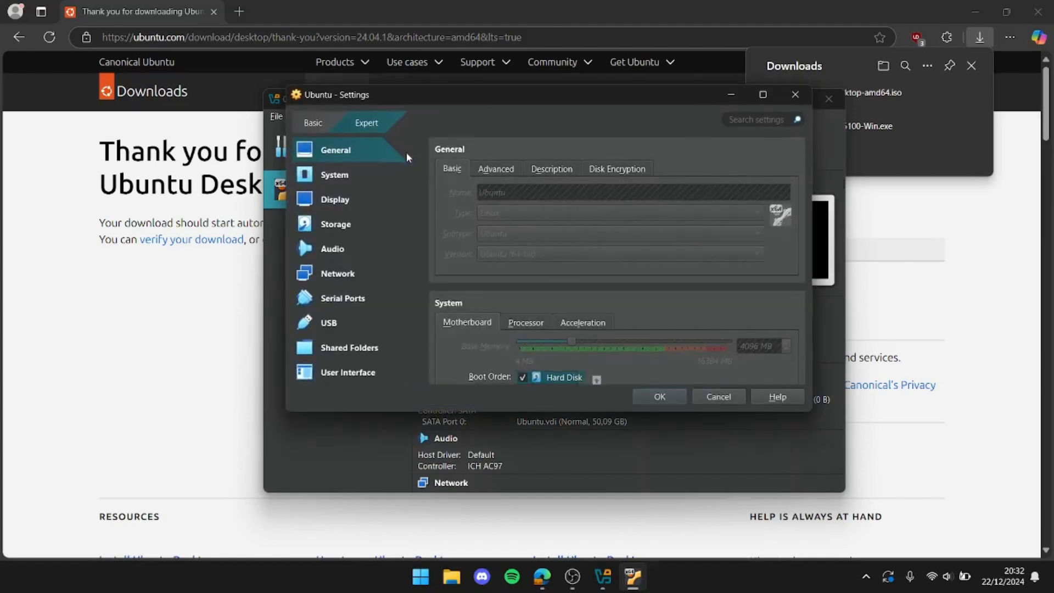
pyautogui.scroll(-5, 487, 295)
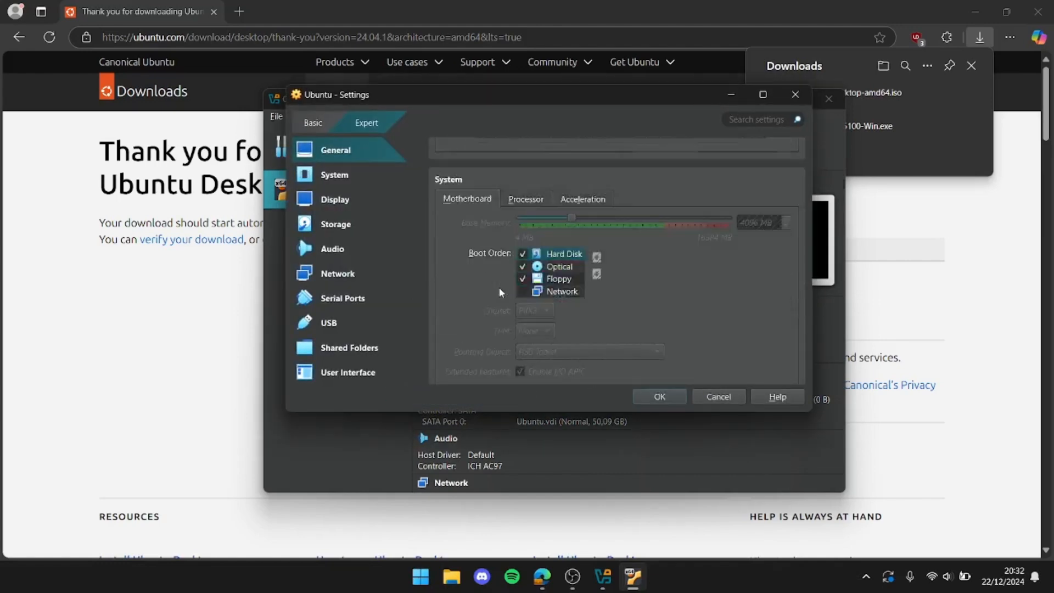
pyautogui.scroll(-5, 500, 291)
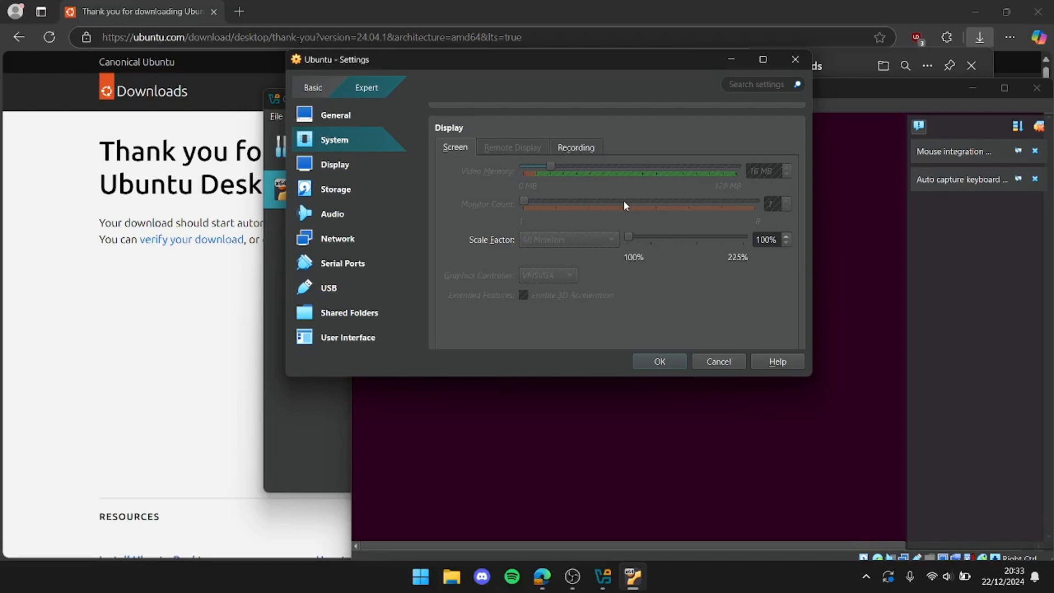
pyautogui.scroll(-5, 624, 200)
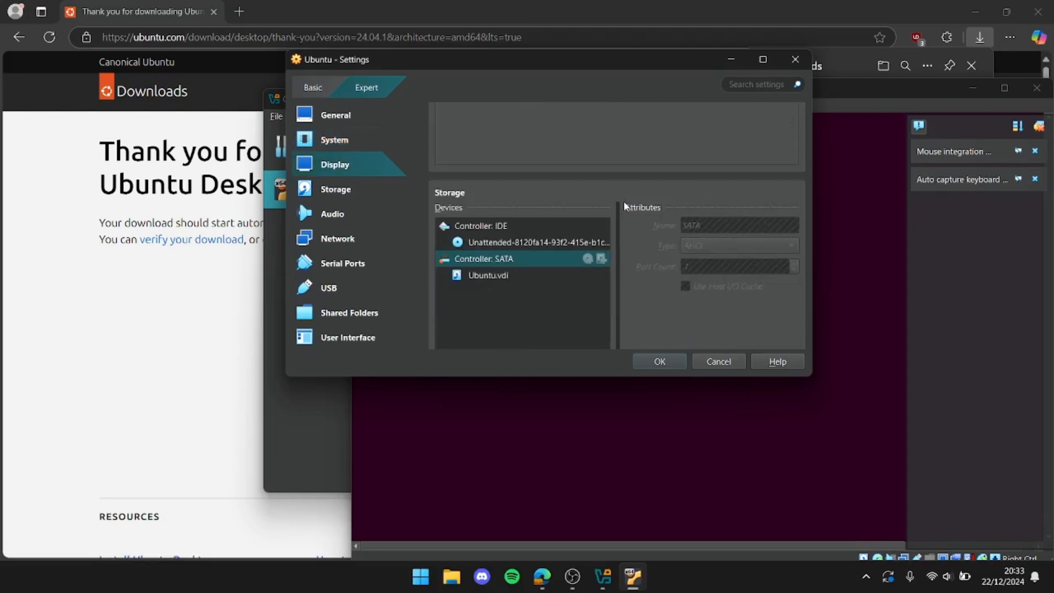
pyautogui.scroll(-5, 623, 201)
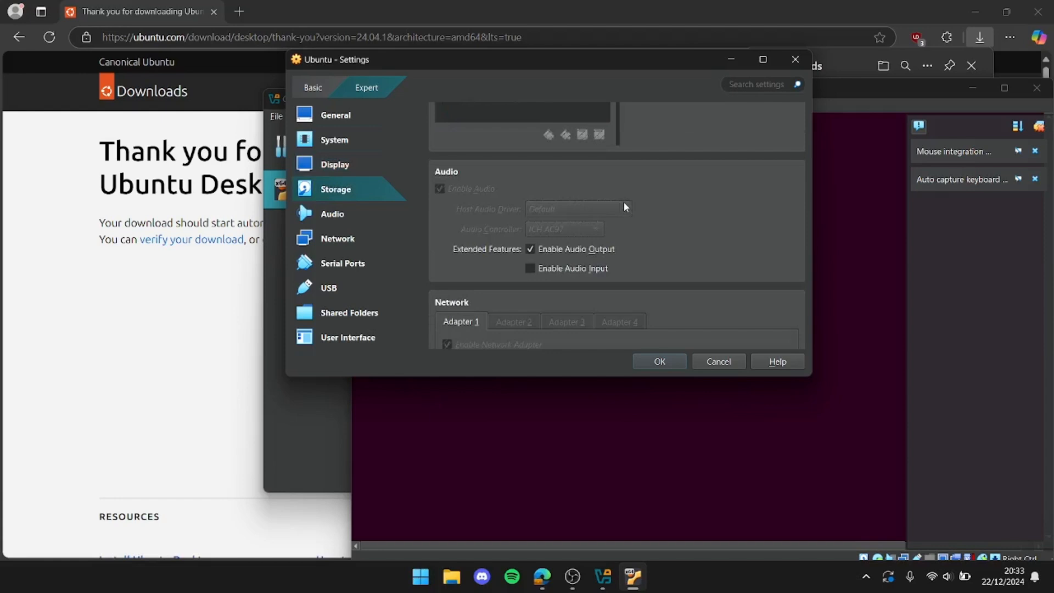
pyautogui.scroll(-5, 624, 203)
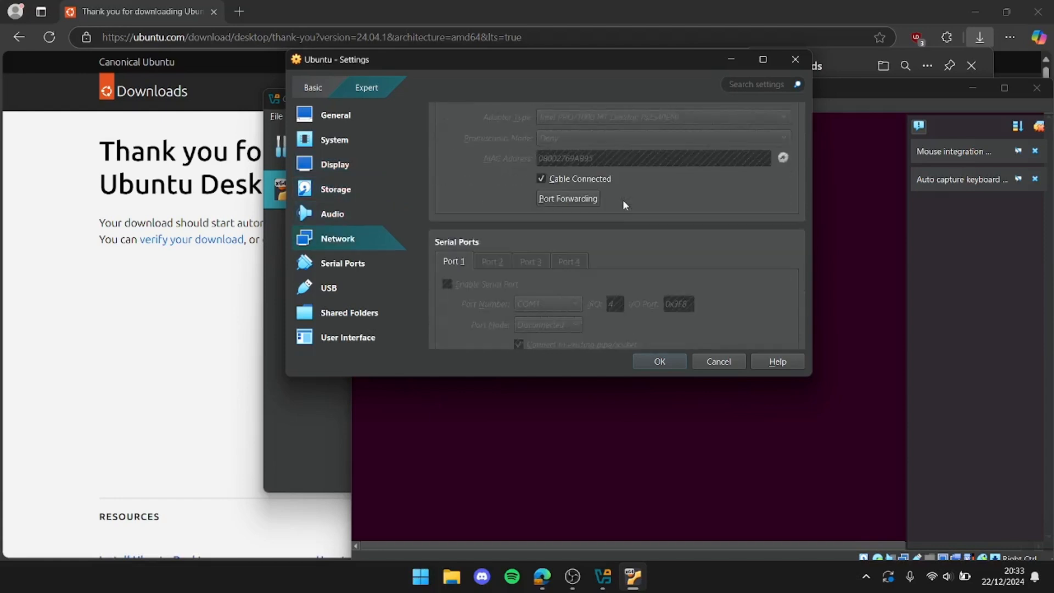
pyautogui.scroll(-8, 624, 205)
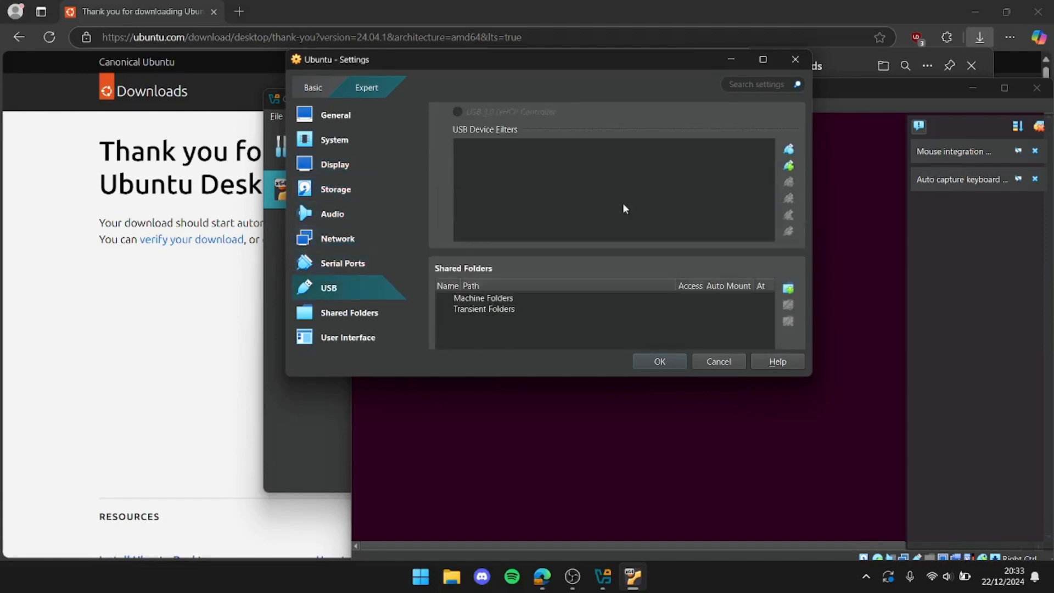
pyautogui.scroll(-5, 623, 203)
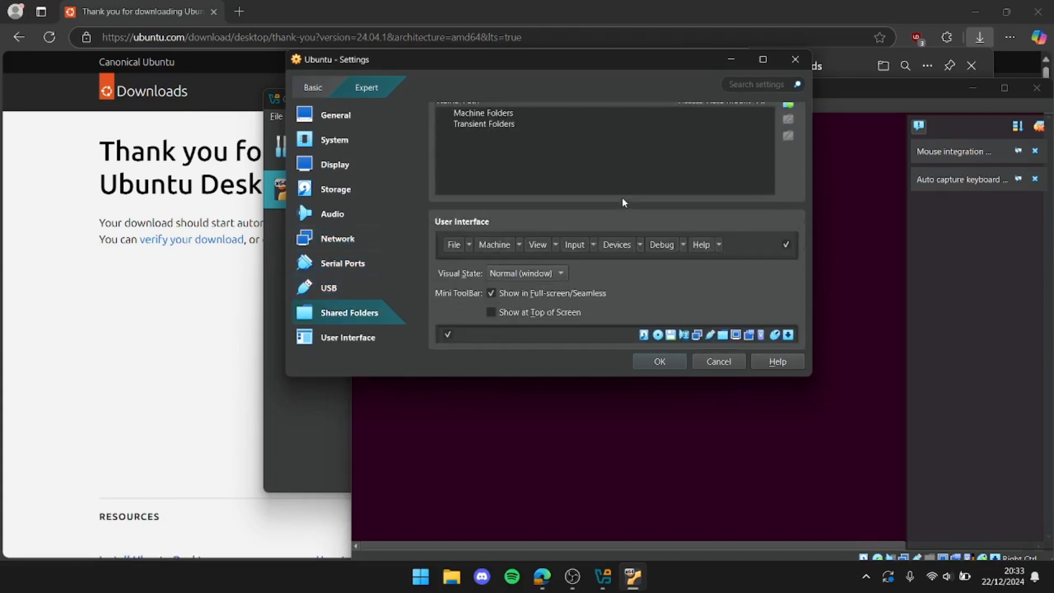
pyautogui.click(670, 362)
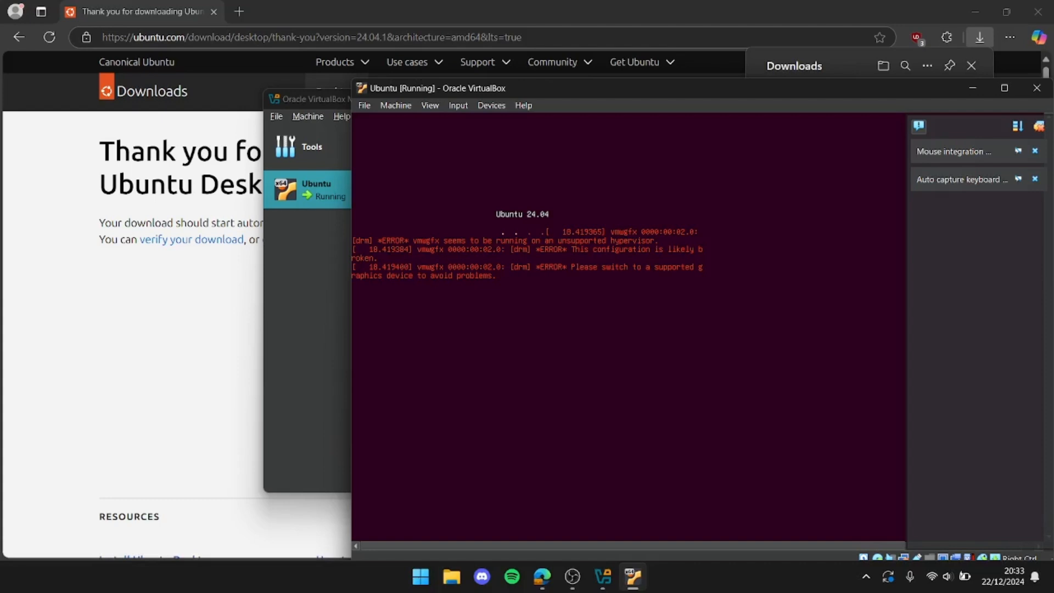
# Switch the running Ubuntu virtual machine to full-screen mode and accept the switch
pyautogui.click(431, 106)
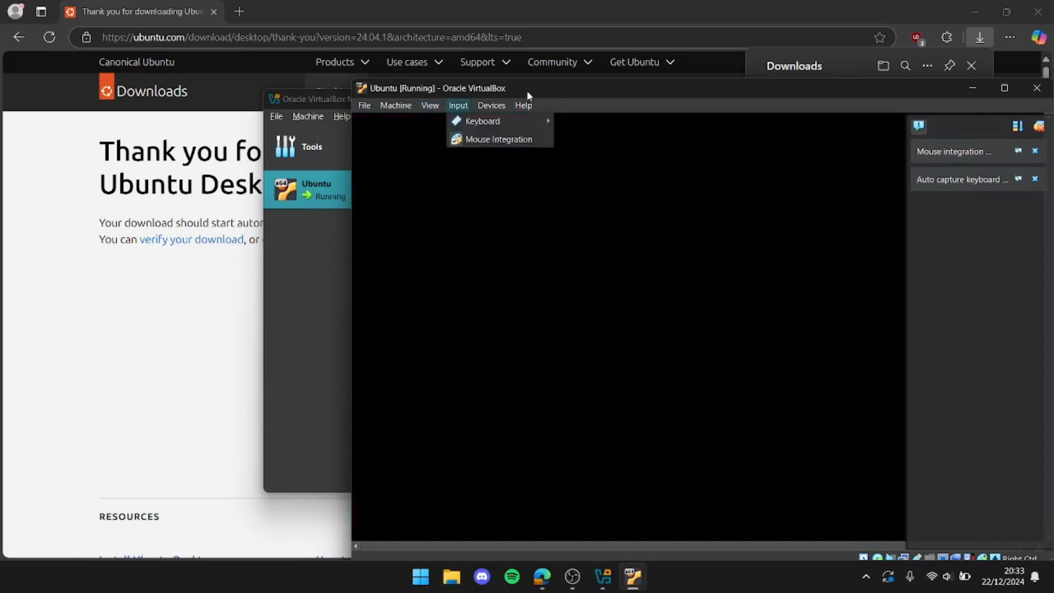
pyautogui.click(557, 87)
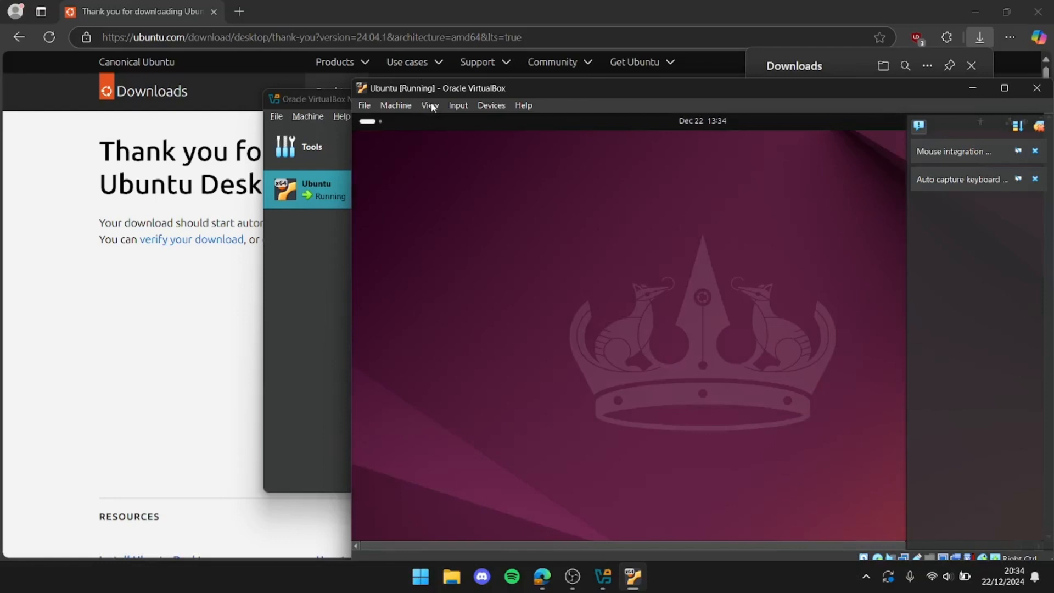
pyautogui.click(432, 106)
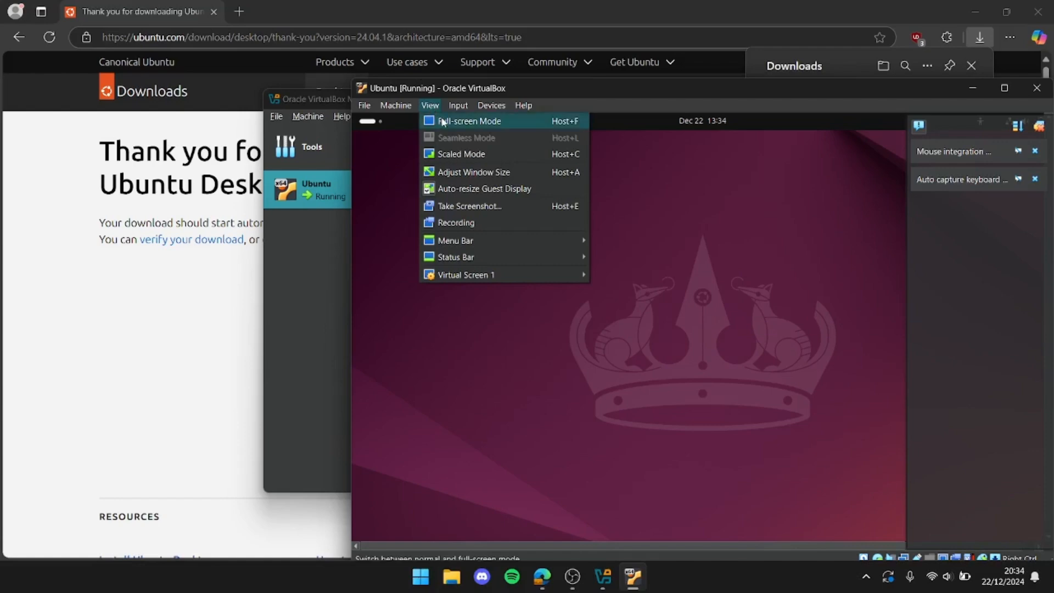
pyautogui.click(444, 121)
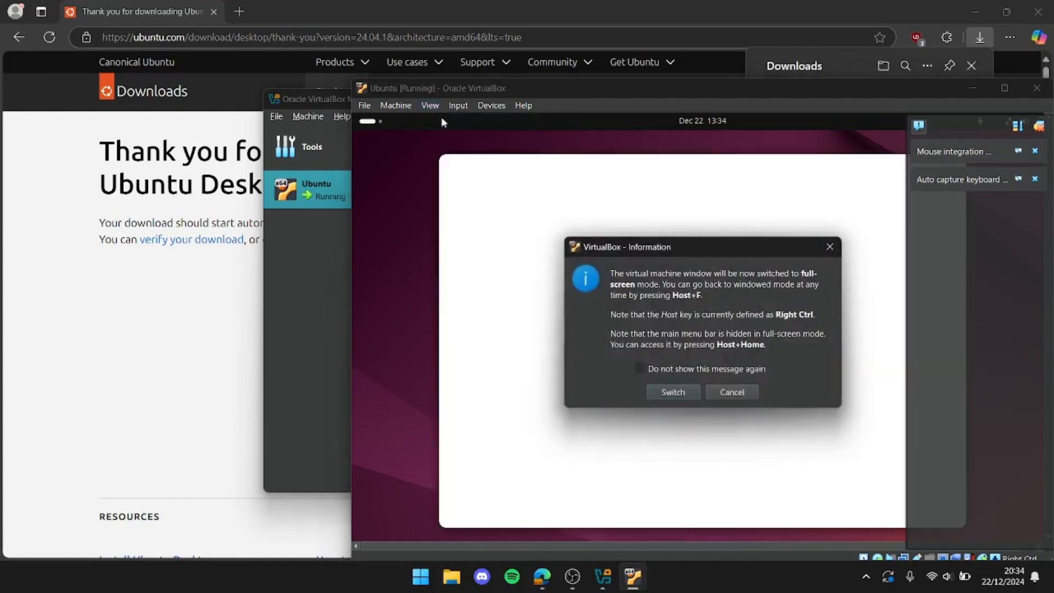
pyautogui.click(676, 392)
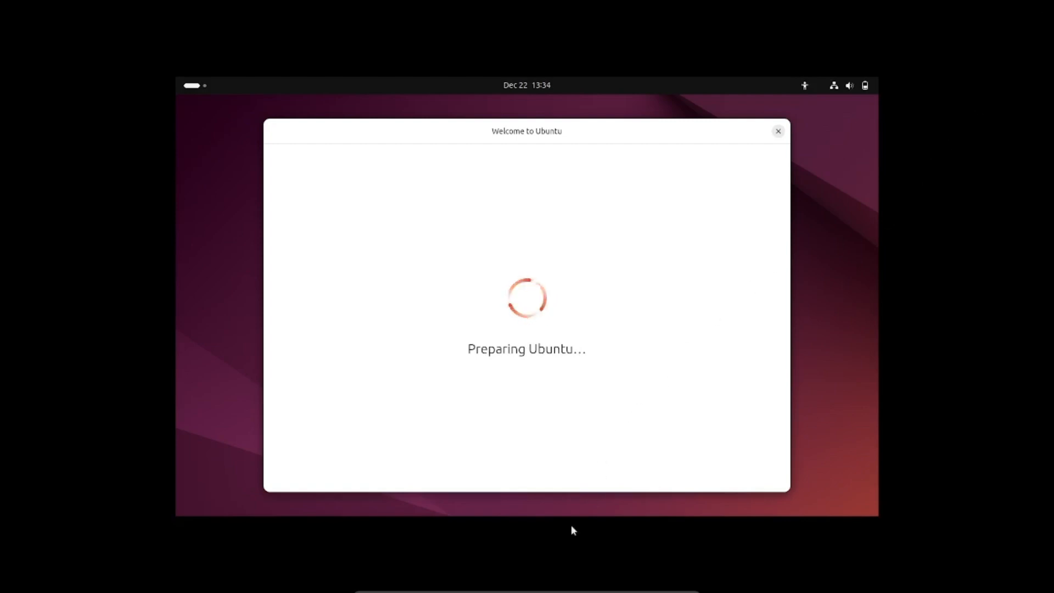
# Switch the Ubuntu virtual machine to scaled mode and maximize its window
pyautogui.moveTo(571, 591)
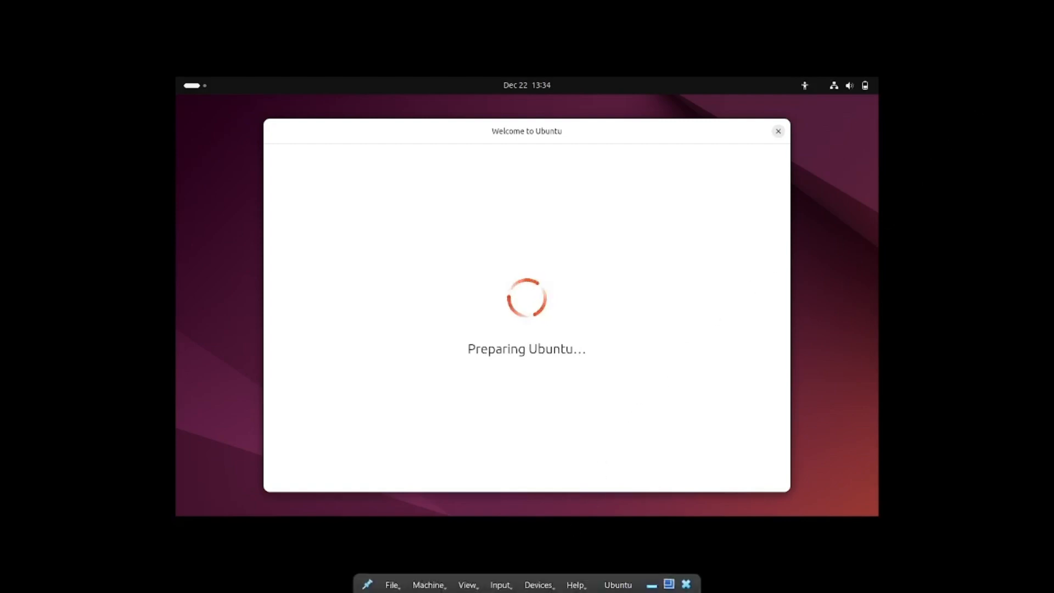
pyautogui.click(467, 585)
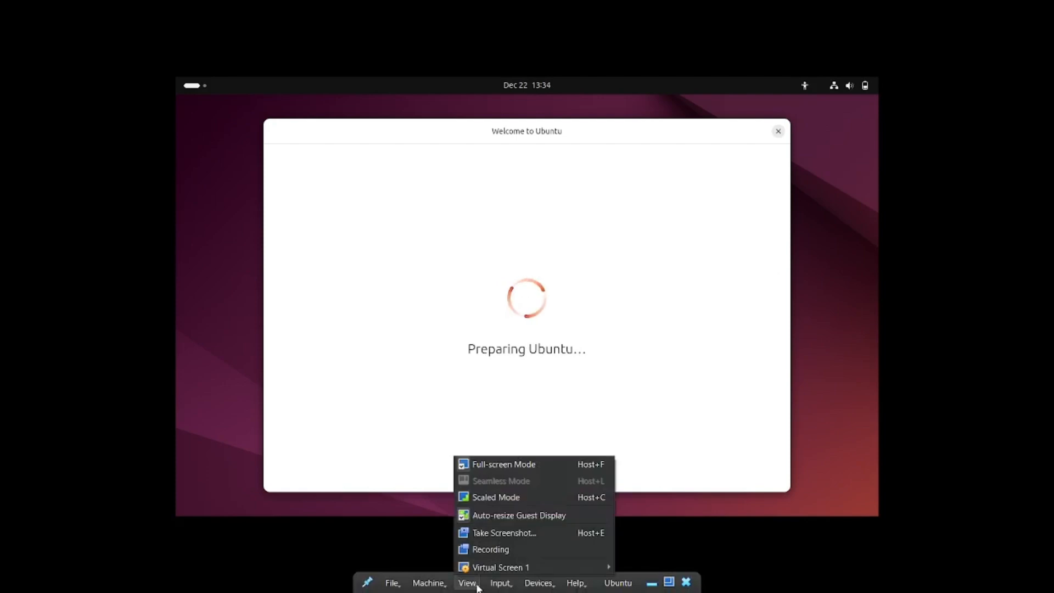
pyautogui.click(517, 497)
pyautogui.click(498, 366)
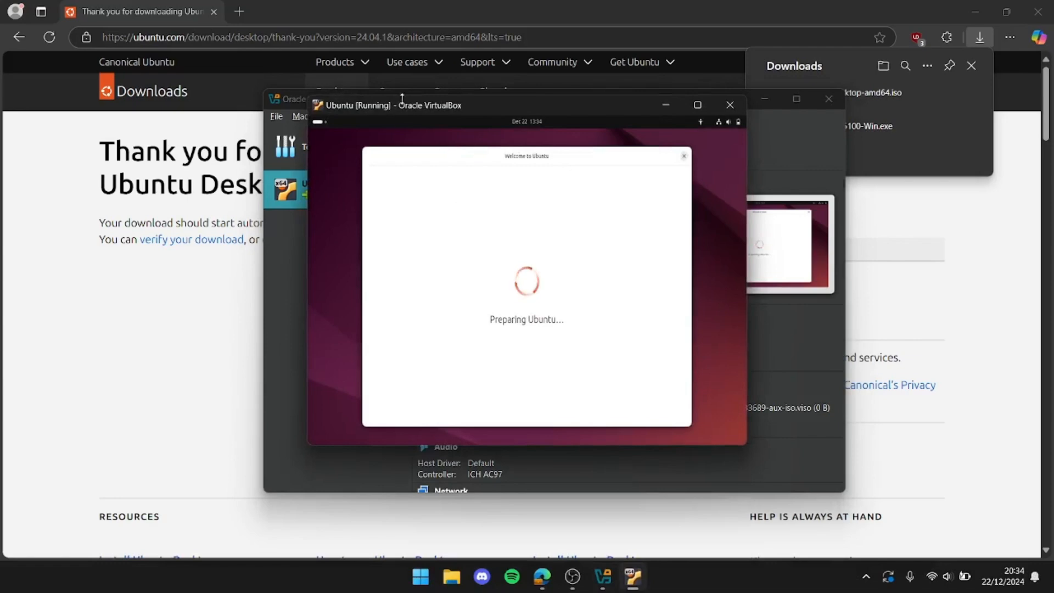
pyautogui.moveTo(512, 112); pyautogui.dragTo(538, 172)
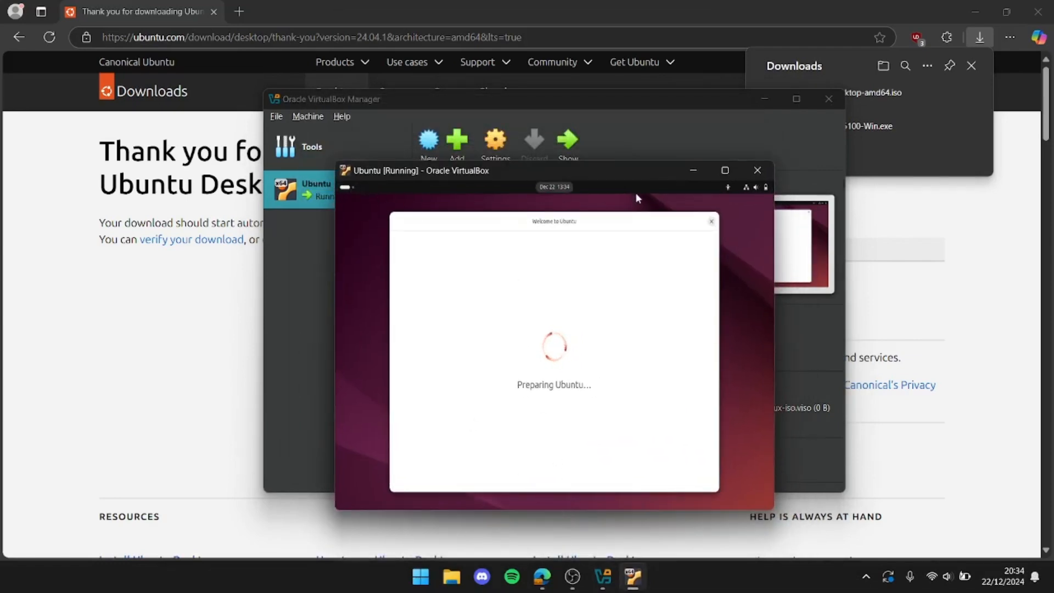
pyautogui.moveTo(622, 176); pyautogui.dragTo(620, 140)
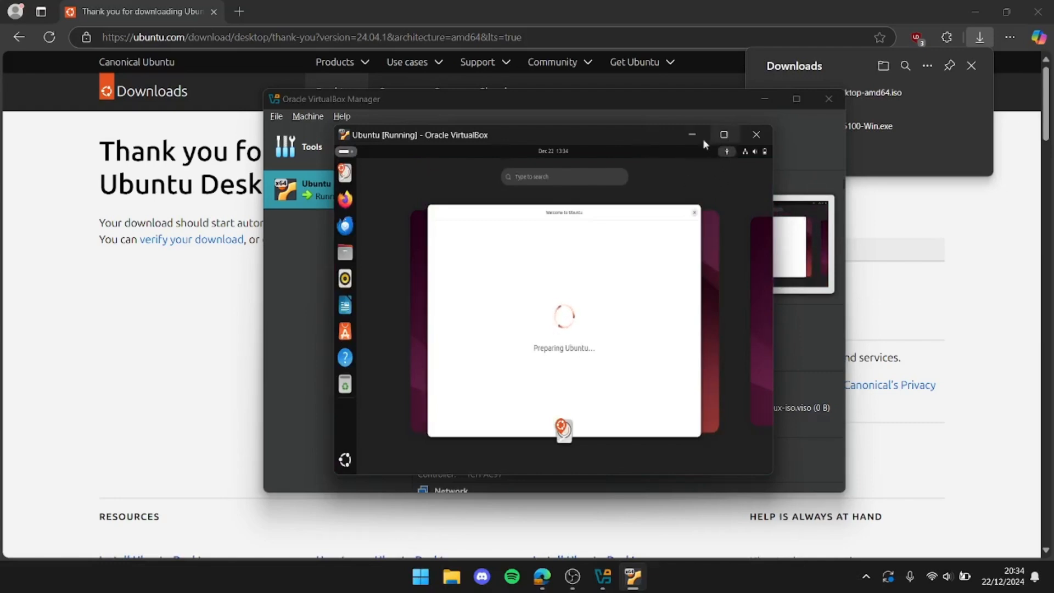
pyautogui.moveTo(638, 133); pyautogui.dragTo(659, 99)
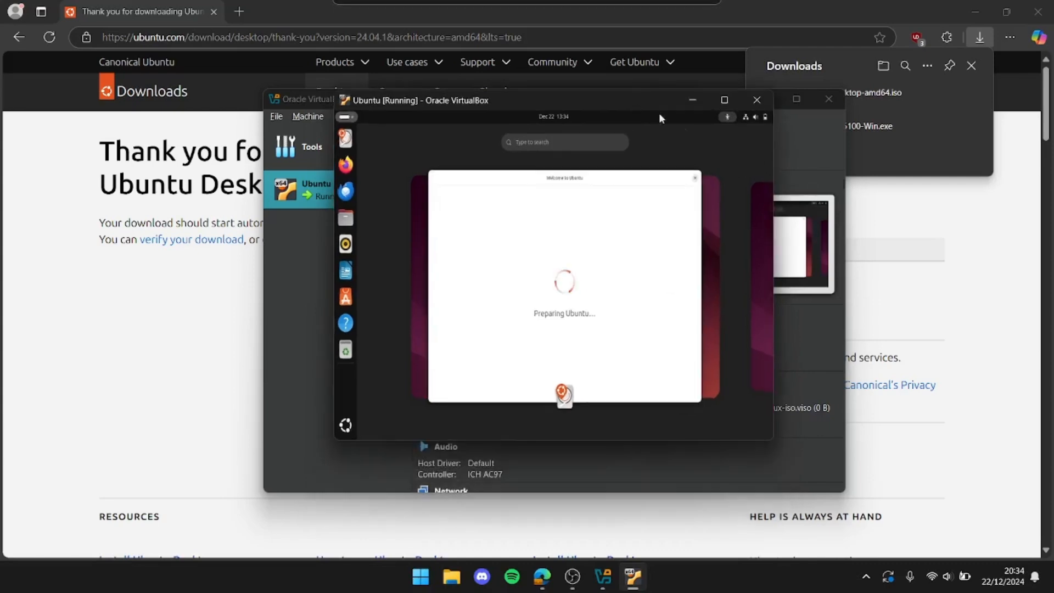
pyautogui.click(725, 100)
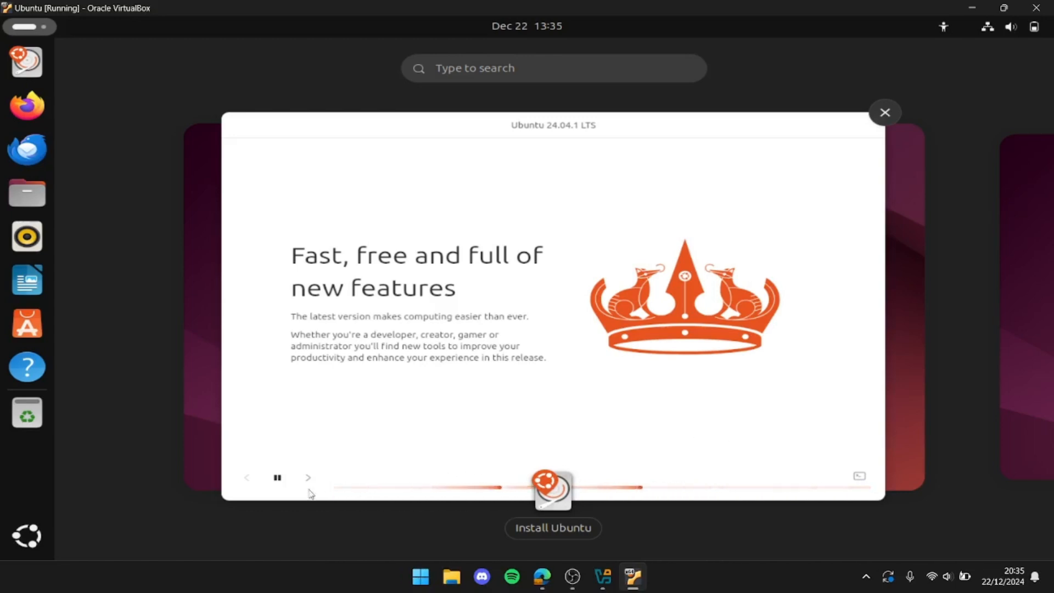
# Bring the Ubuntu 24.04.1 LTS installer to the front and browse through its feature slides during the installation
pyautogui.click(472, 461)
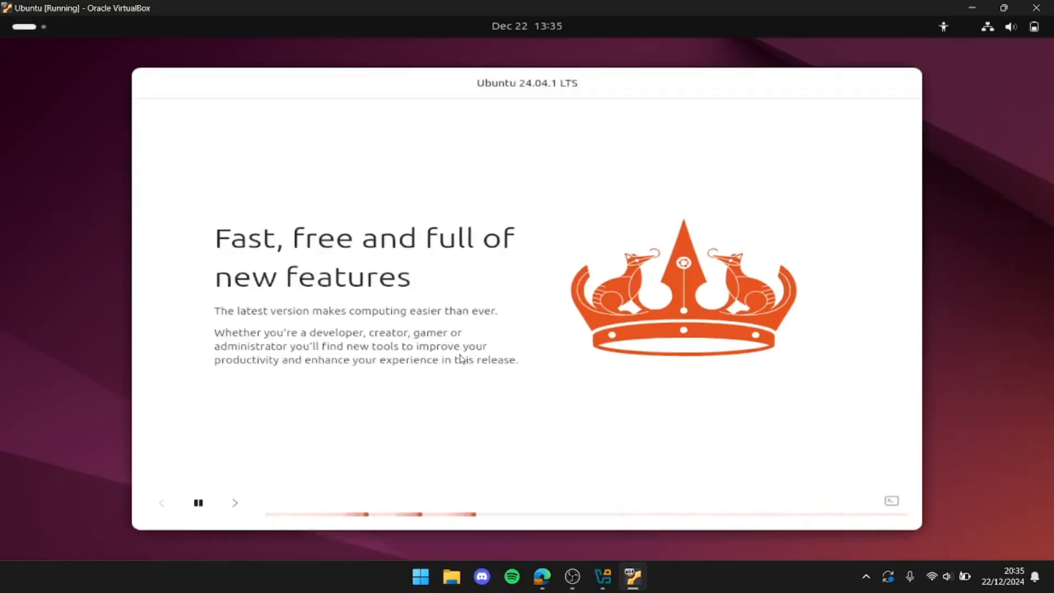
pyautogui.click(235, 503)
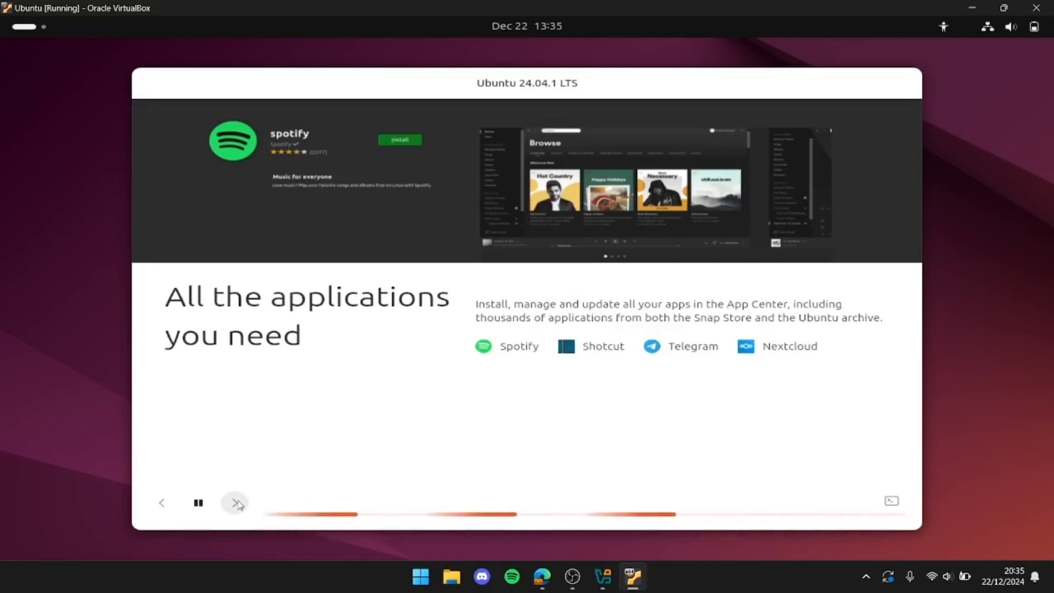
pyautogui.click(235, 503)
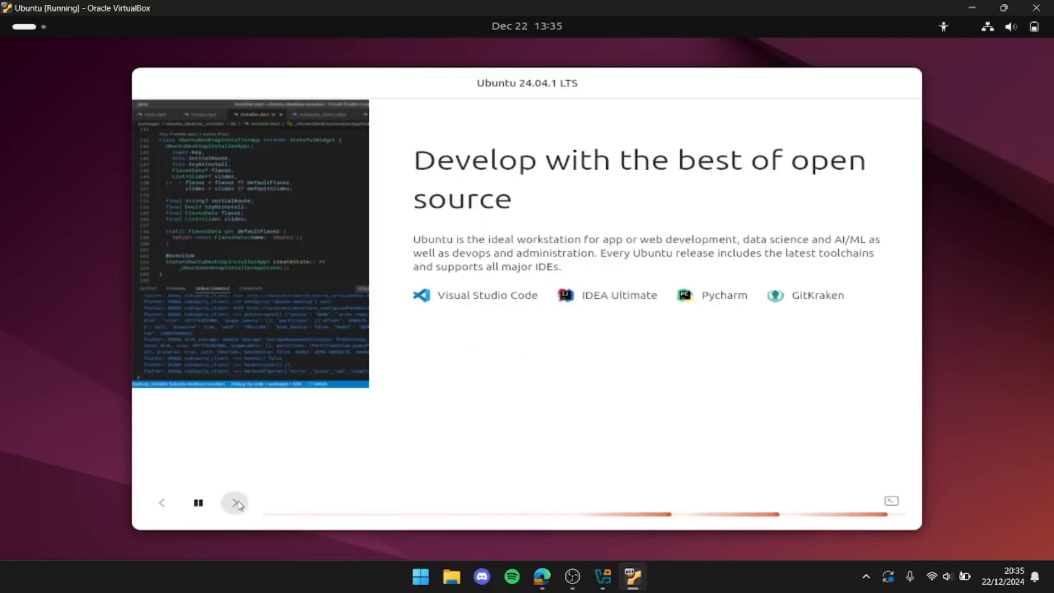
pyautogui.click(235, 503)
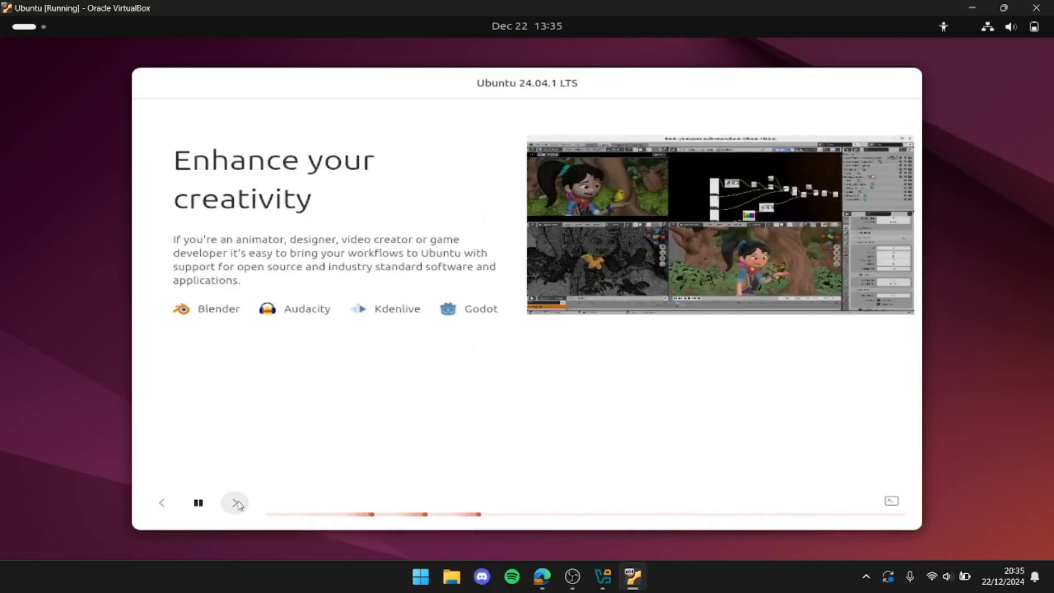
pyautogui.click(236, 503)
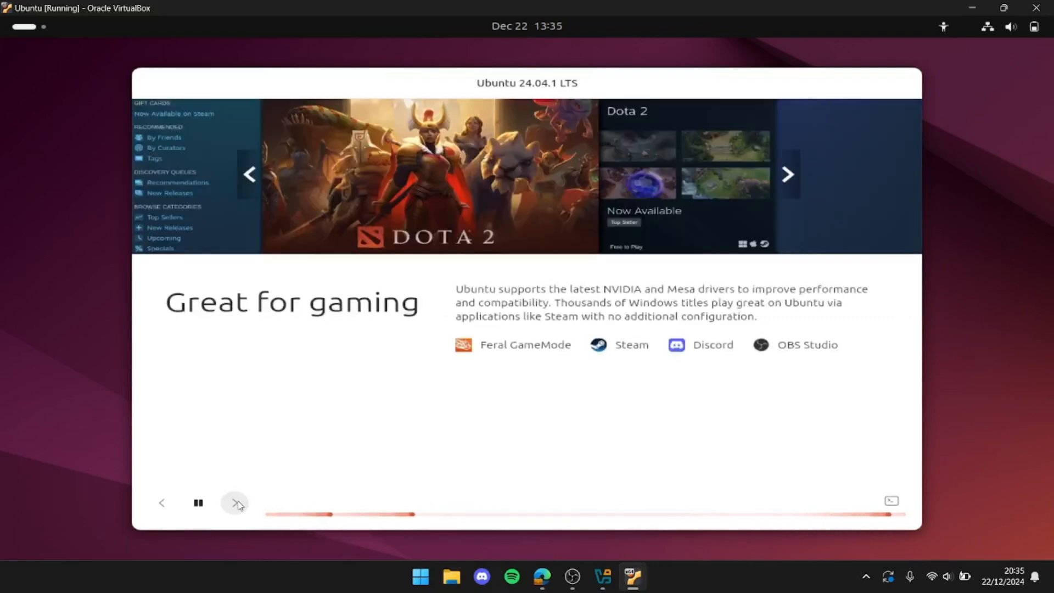
pyautogui.click(236, 503)
pyautogui.click(235, 503)
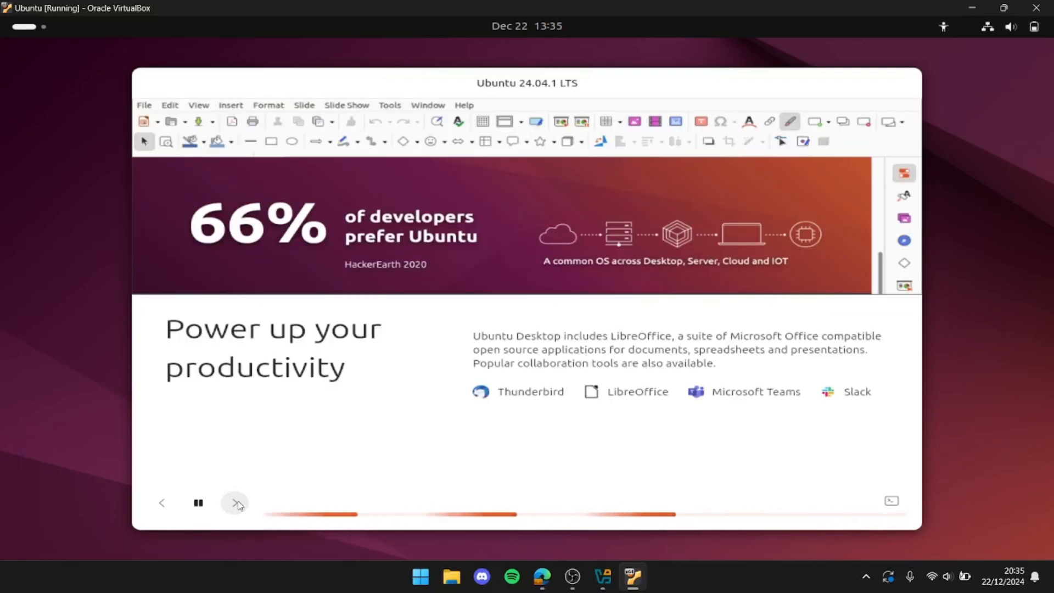
pyautogui.click(236, 503)
pyautogui.click(236, 503)
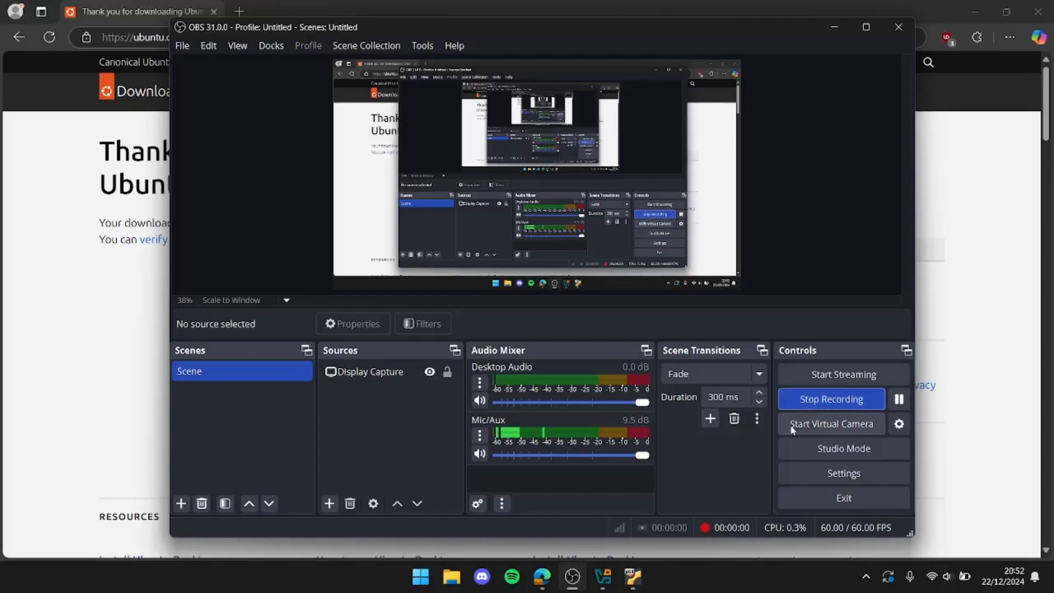
# Switch to the running Ubuntu virtual machine and log in to the vboxuser account with the account password
pyautogui.click(634, 576)
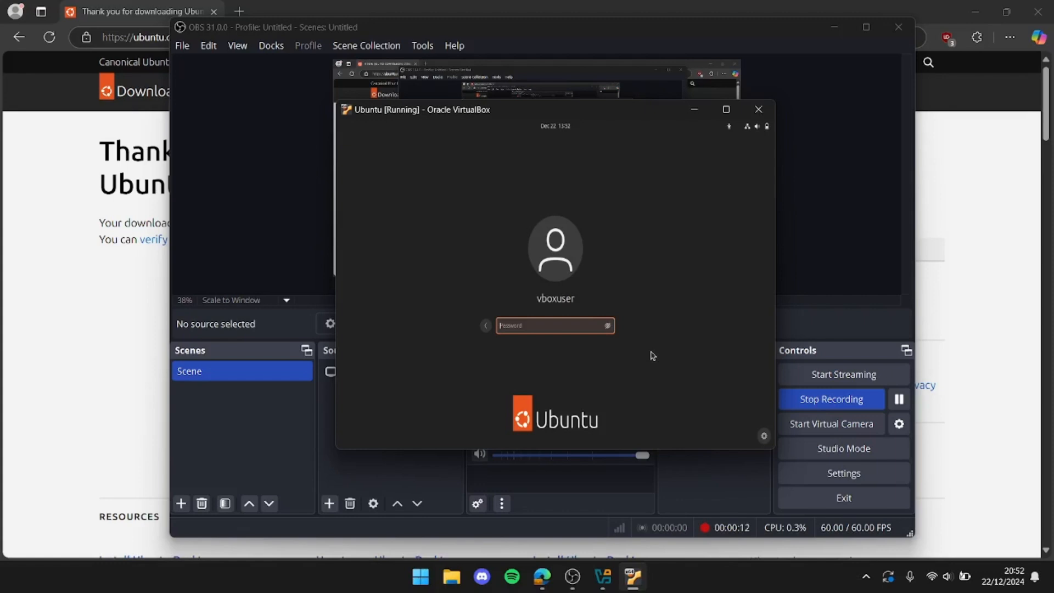
pyautogui.write('changeme')
pyautogui.press('Return')
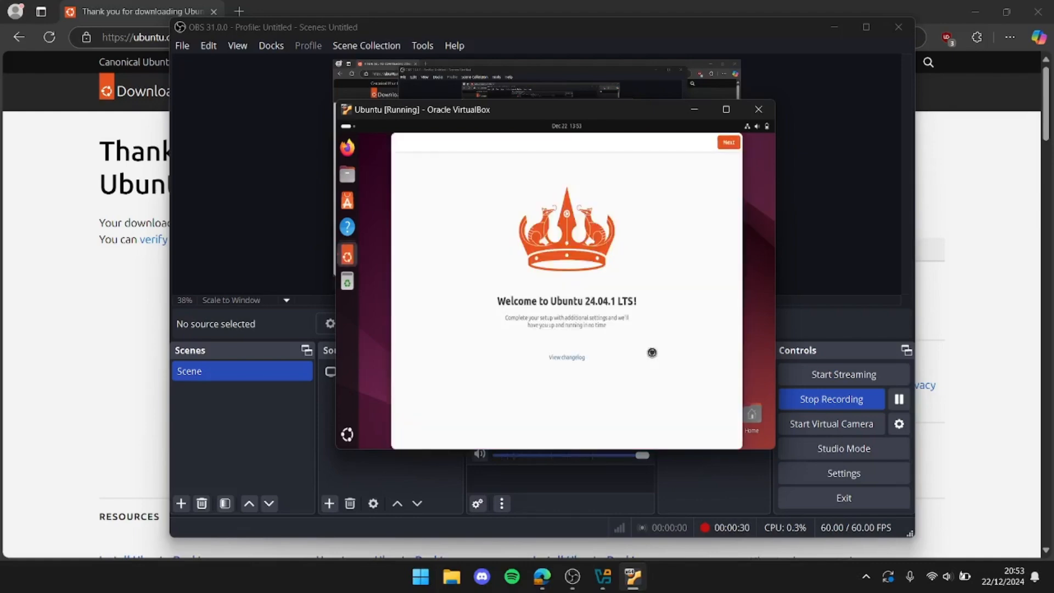
# Complete Ubuntu's welcome setup, skipping Ubuntu Pro for now and choosing not to share system data
pyautogui.click(728, 143)
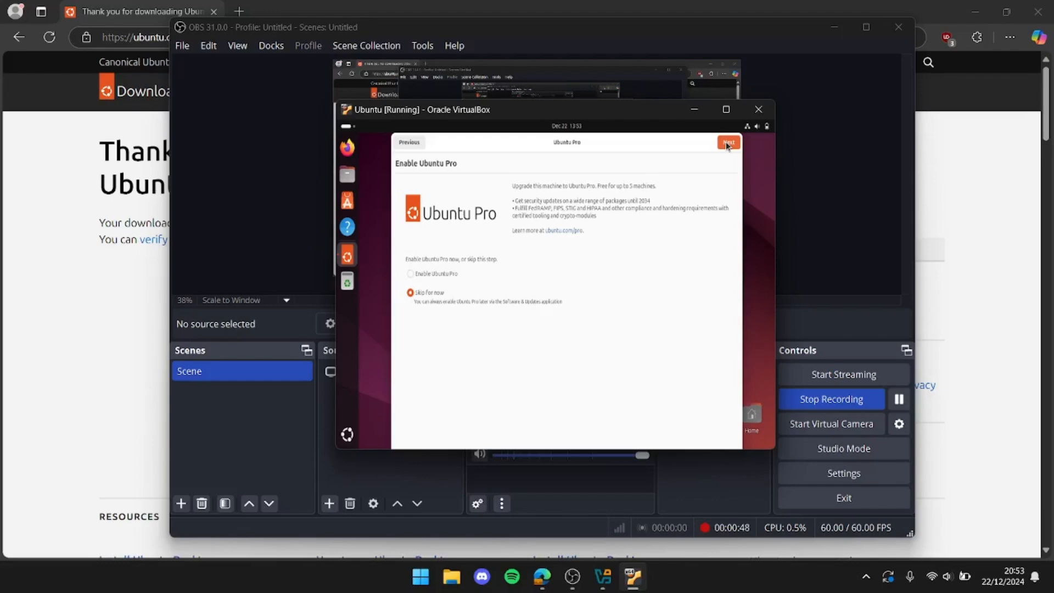
pyautogui.click(726, 142)
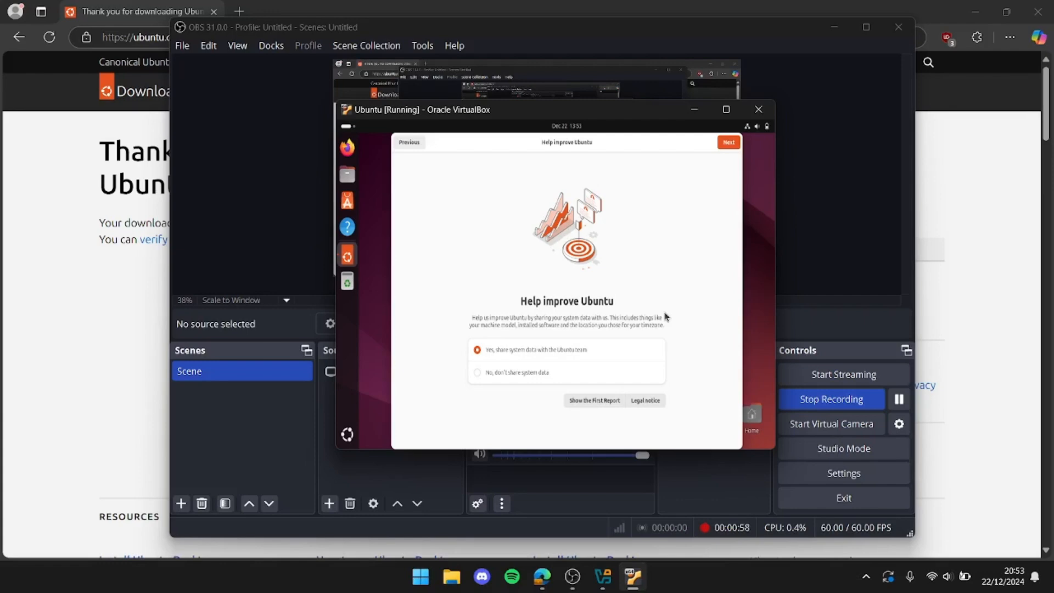
pyautogui.click(482, 376)
pyautogui.click(729, 145)
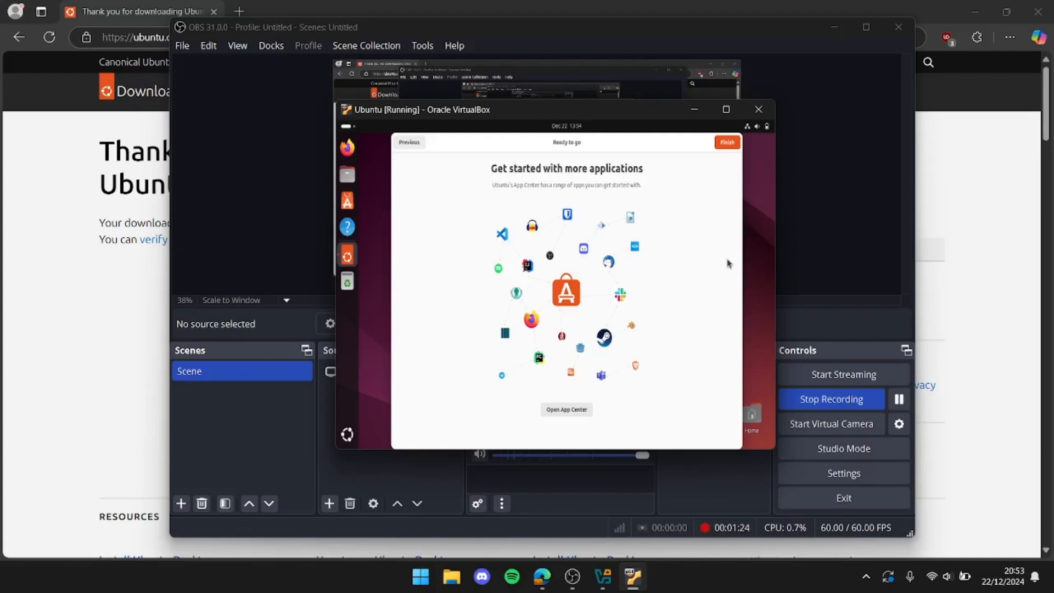
pyautogui.click(730, 145)
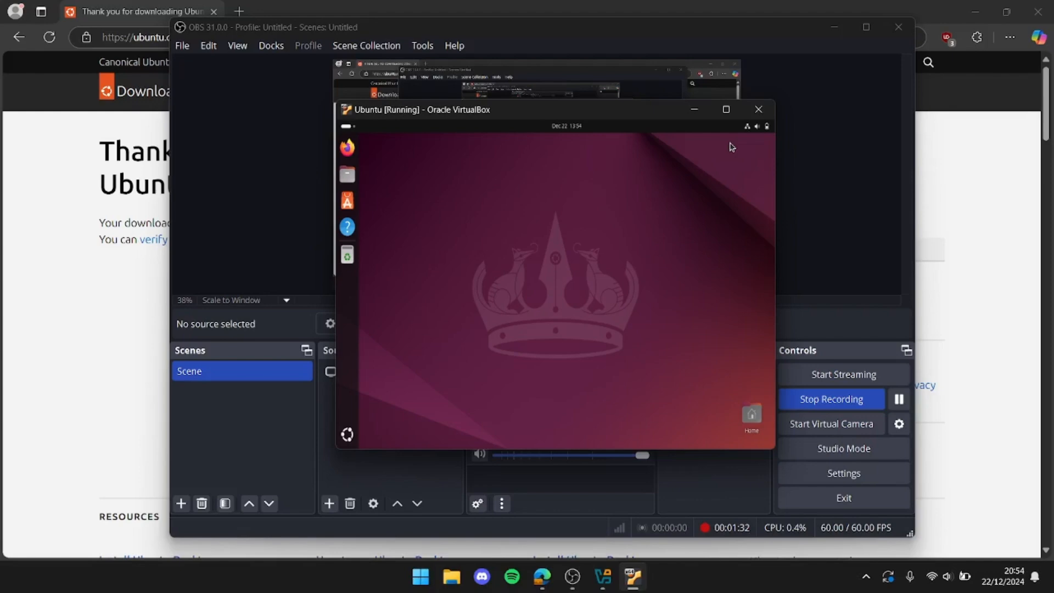
# Launch Firefox and open the home folder in Files inside Ubuntu, with the virtual machine window maximized
pyautogui.click(348, 149)
pyautogui.click(727, 110)
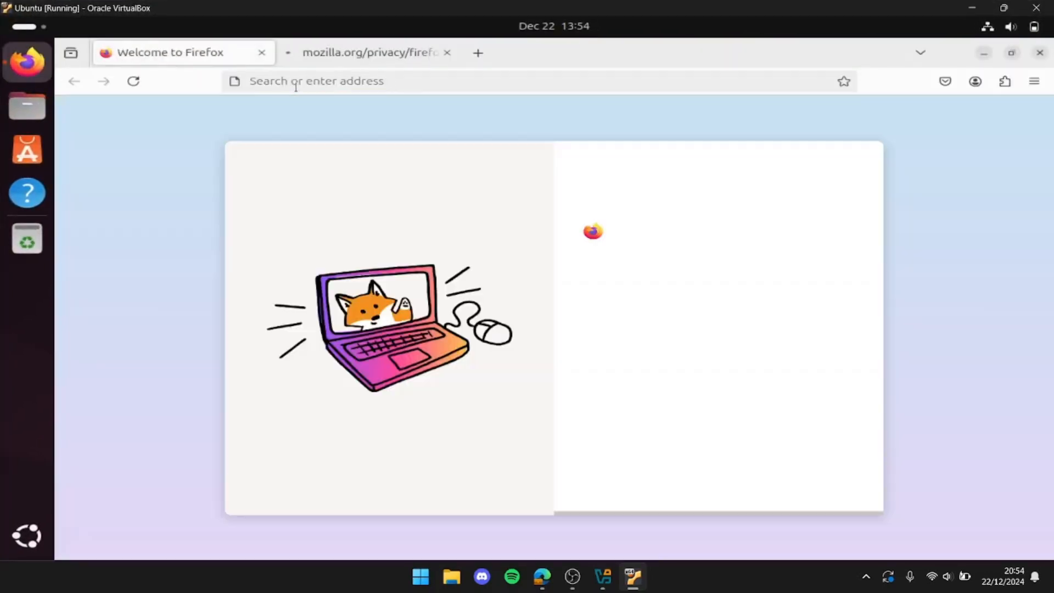
pyautogui.click(296, 87)
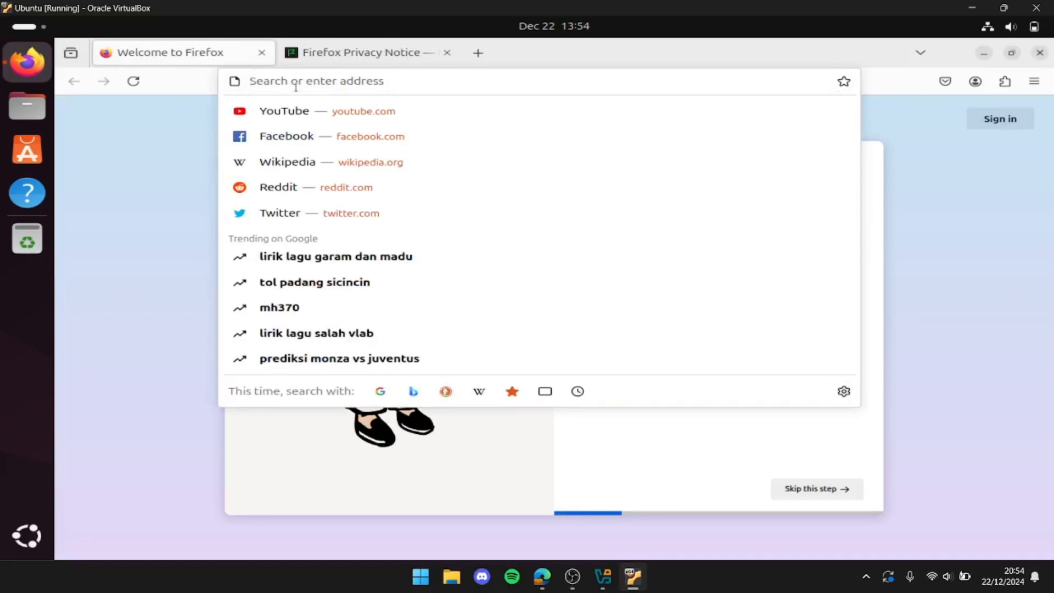
pyautogui.click(38, 107)
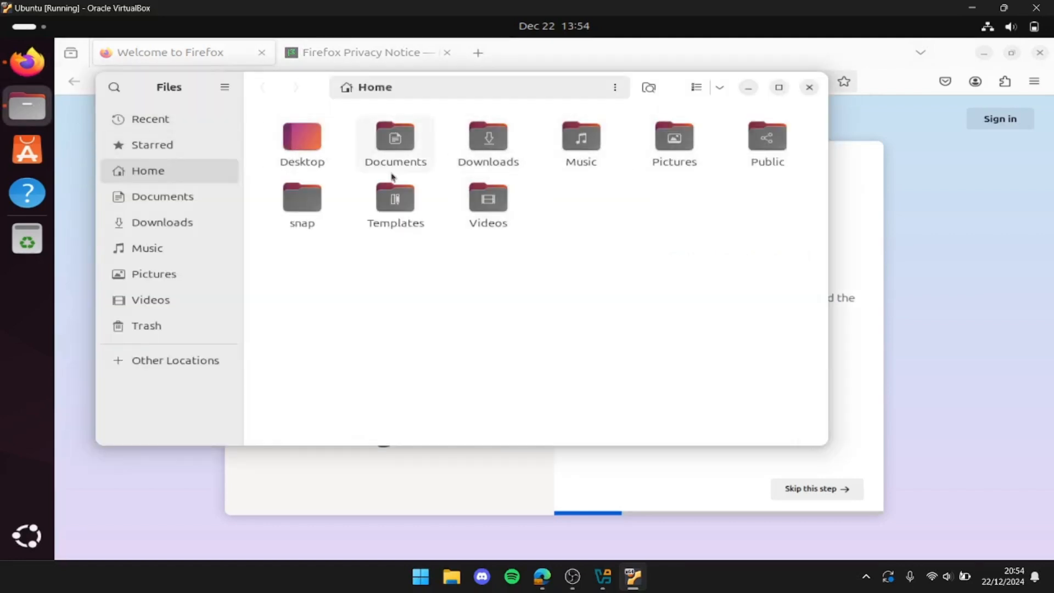
# Browse the suggested apps in Ubuntu's App Center and search it for steam
pyautogui.click(27, 151)
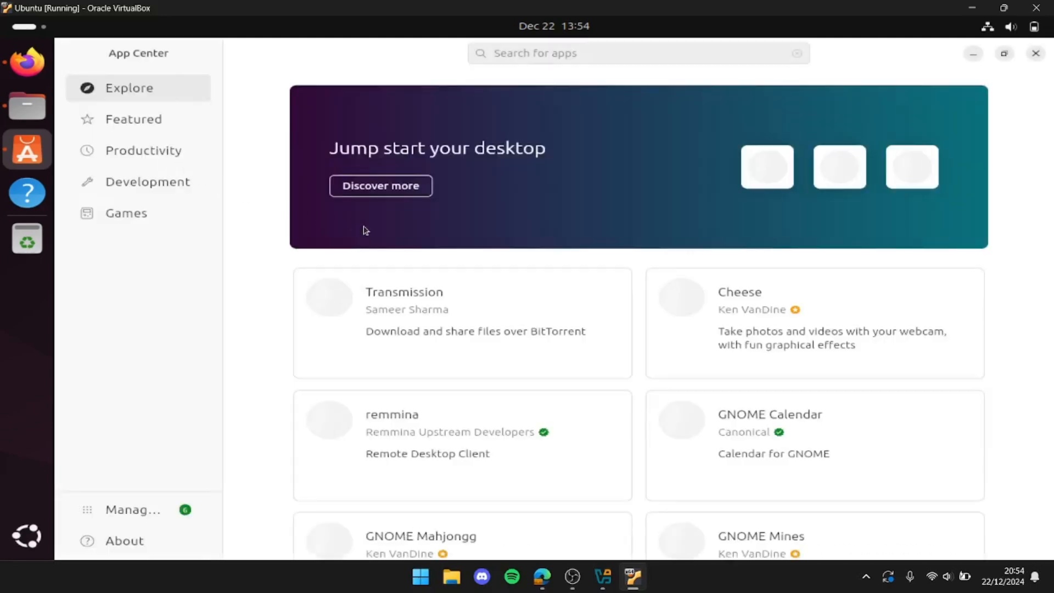
pyautogui.scroll(-3, 365, 230)
pyautogui.scroll(-8, 363, 226)
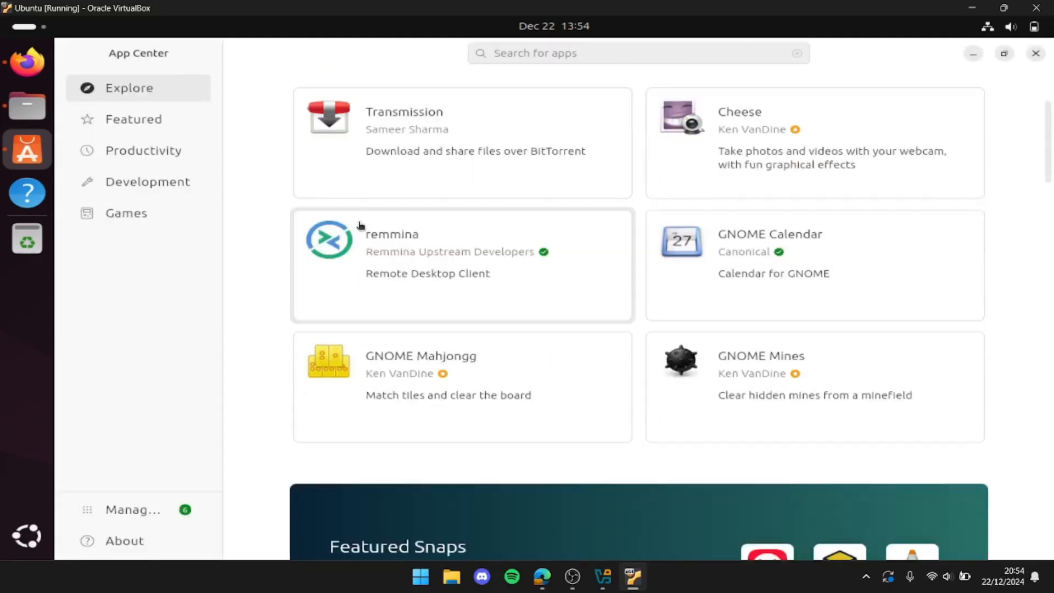
pyautogui.scroll(10, 361, 226)
pyautogui.click(495, 53)
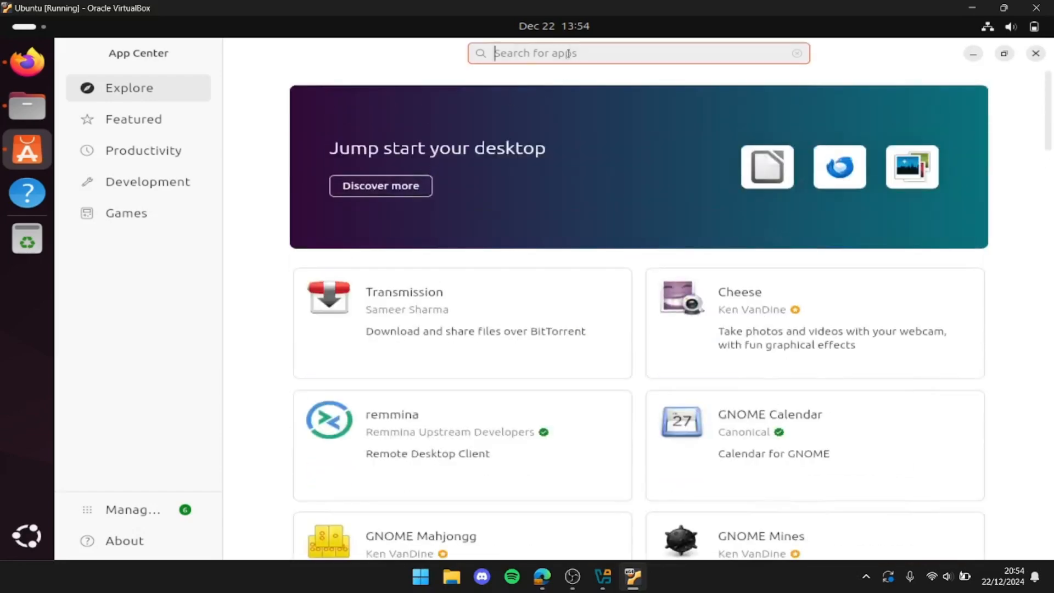
pyautogui.write('steam')
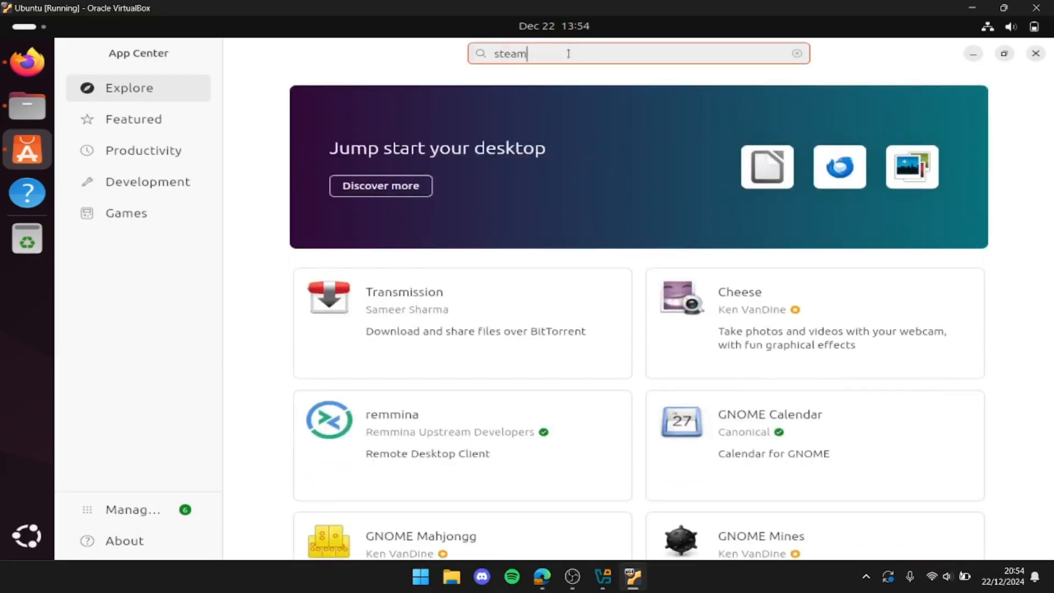
pyautogui.press('Return')
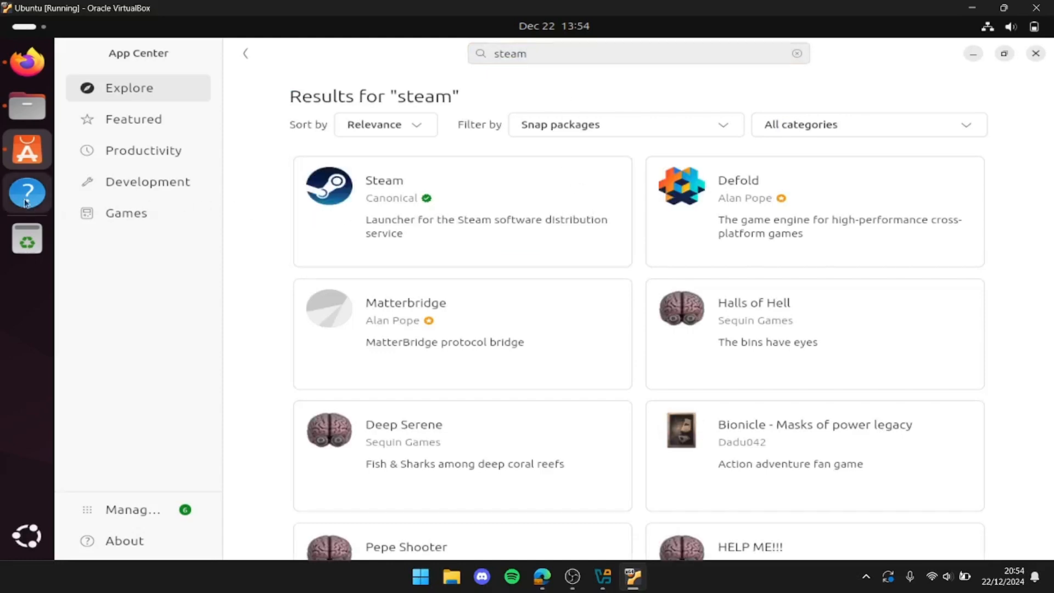
# View the Trash folder and the overview of all installed applications, closing each one after viewing
pyautogui.click(27, 252)
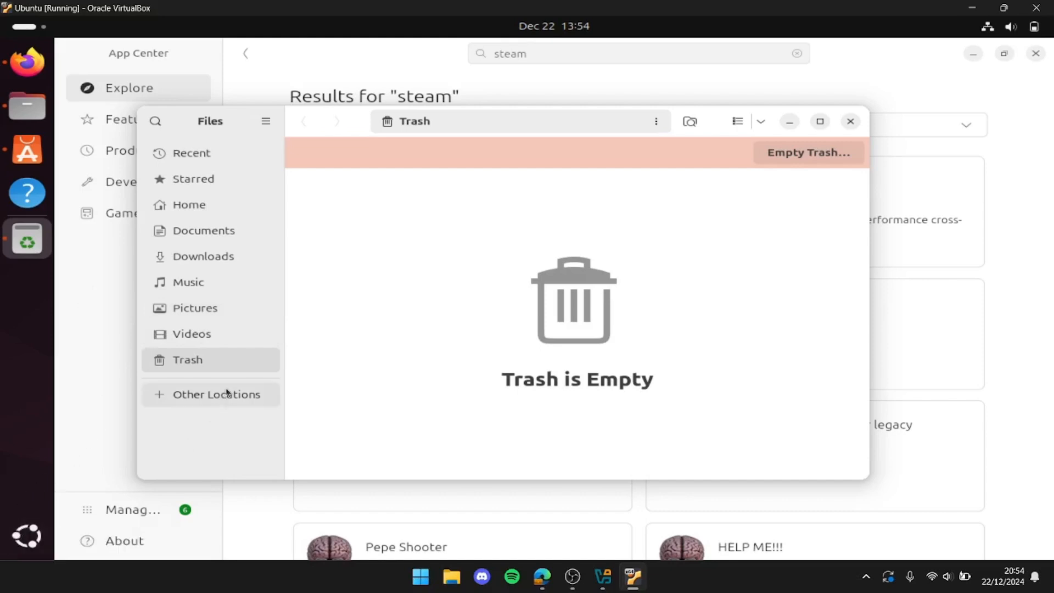
pyautogui.click(851, 121)
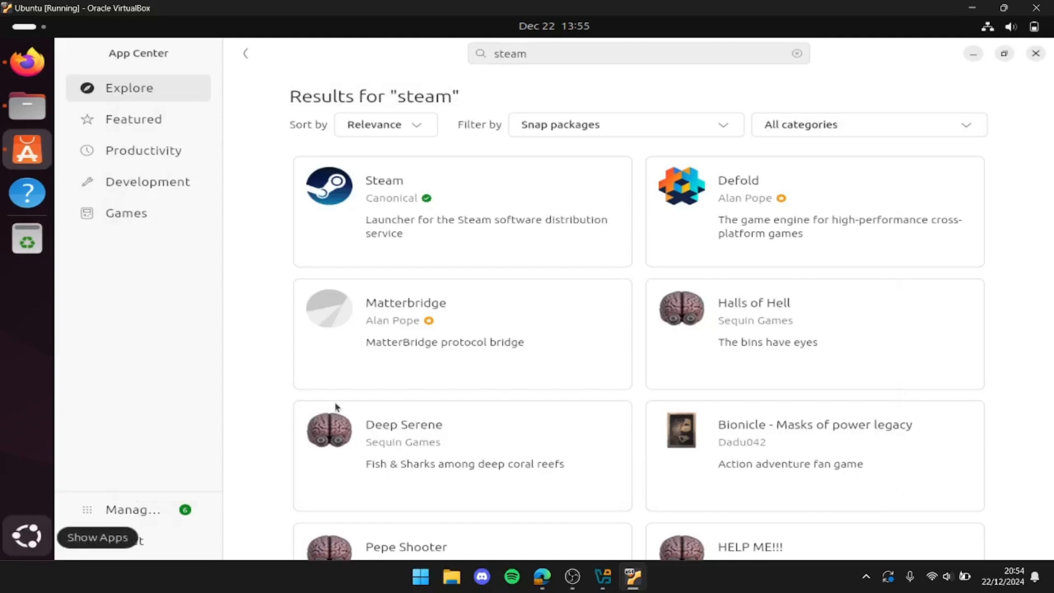
pyautogui.click(18, 548)
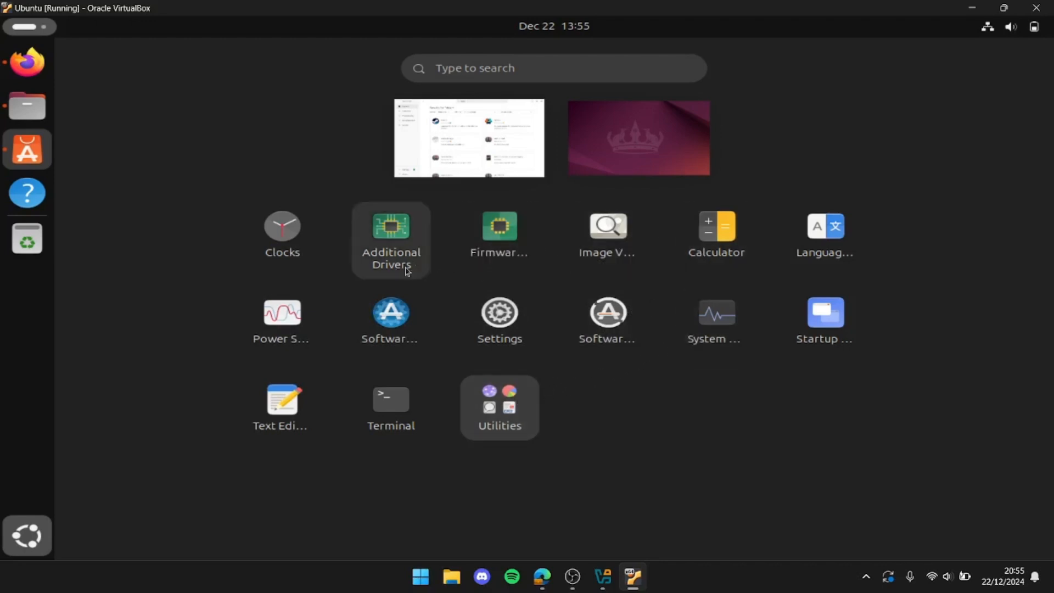
pyautogui.click(29, 532)
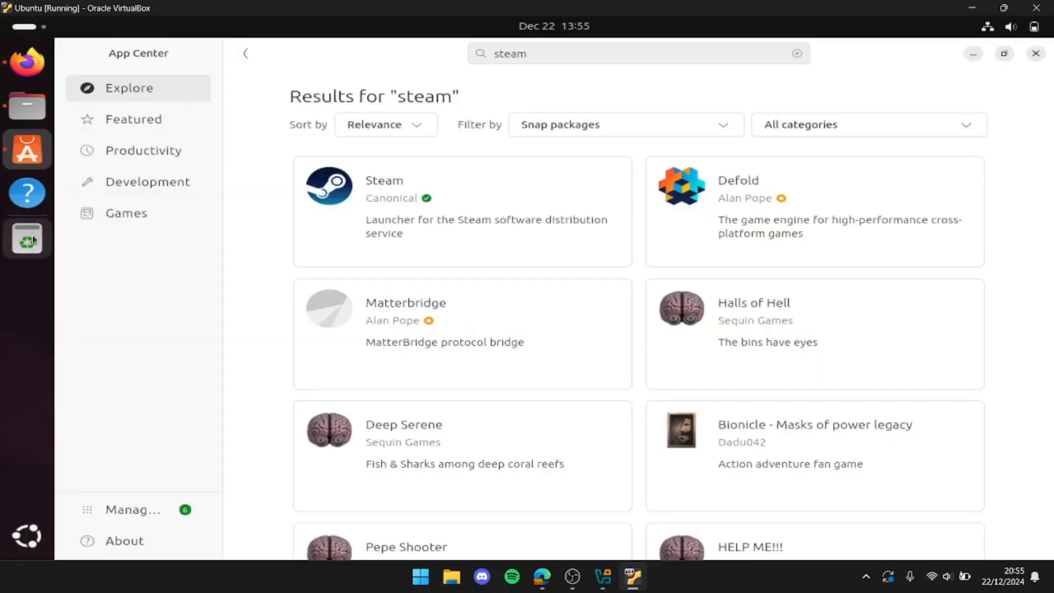
# Look through the Trash, Documents and Downloads folders in Files and close both file windows
pyautogui.click(32, 235)
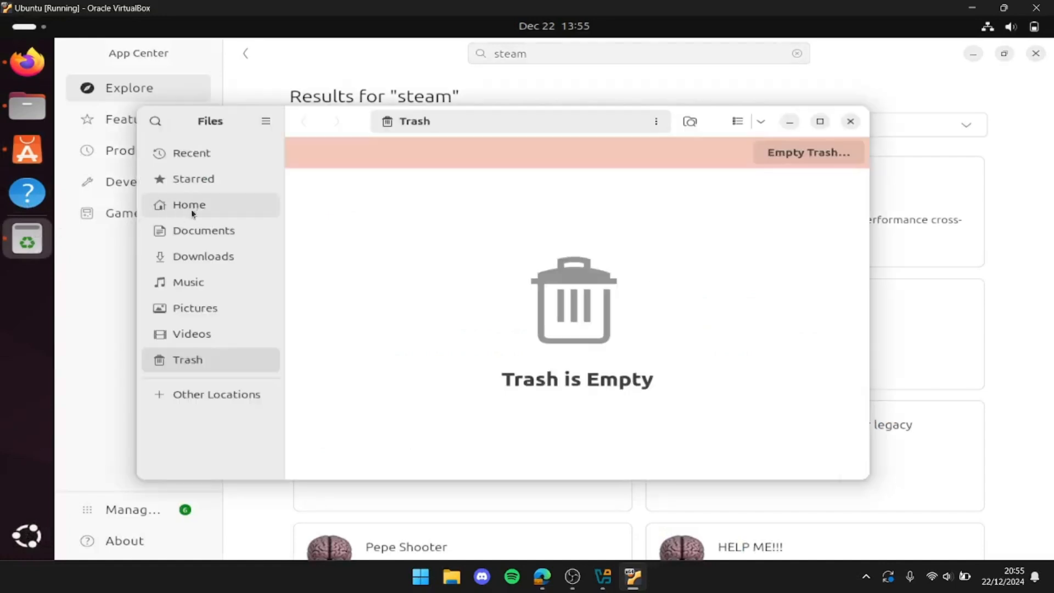
pyautogui.click(219, 256)
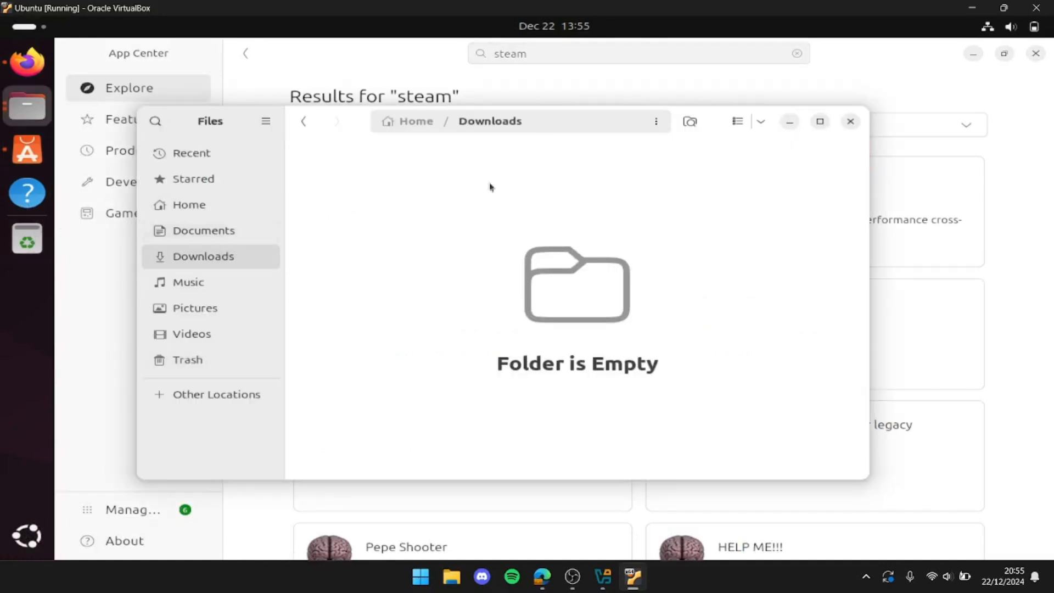
pyautogui.click(851, 121)
pyautogui.click(27, 106)
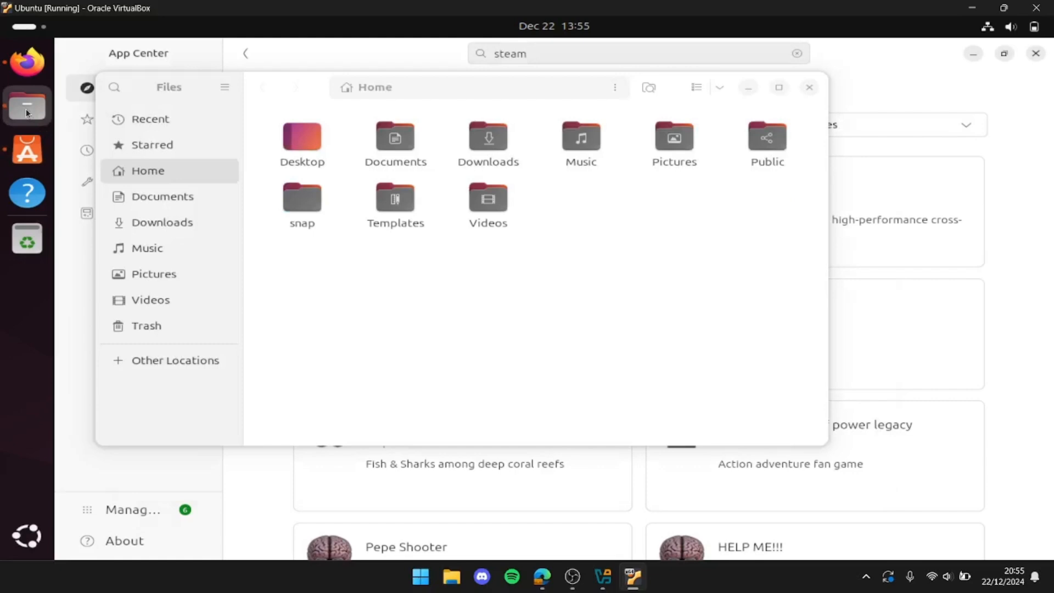
pyautogui.click(177, 197)
pyautogui.click(182, 223)
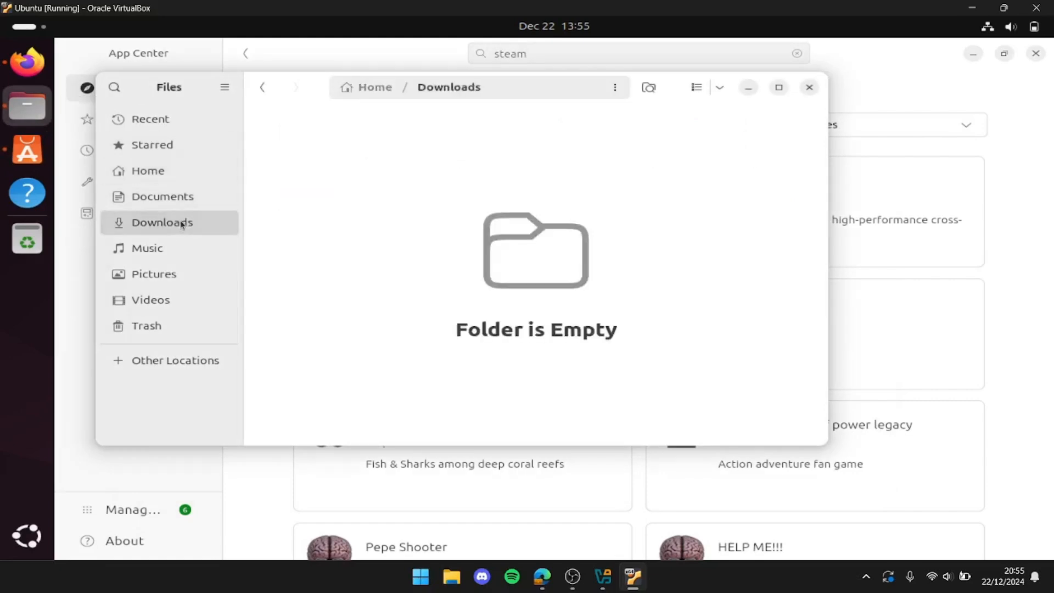
pyautogui.click(811, 87)
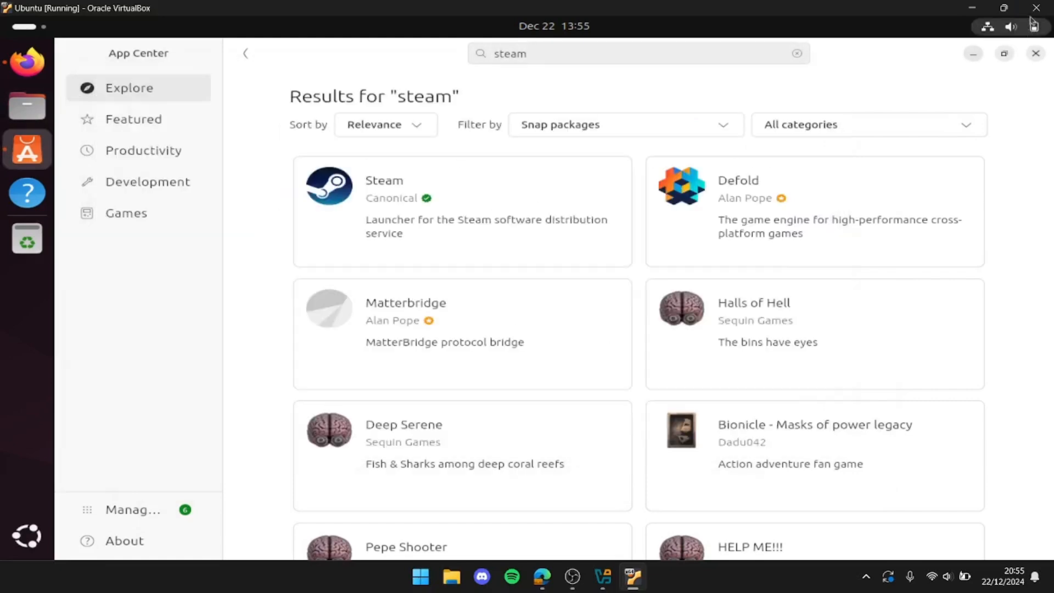
# Close App Center and both open Firefox tabs to return to the empty Ubuntu desktop
pyautogui.click(1036, 54)
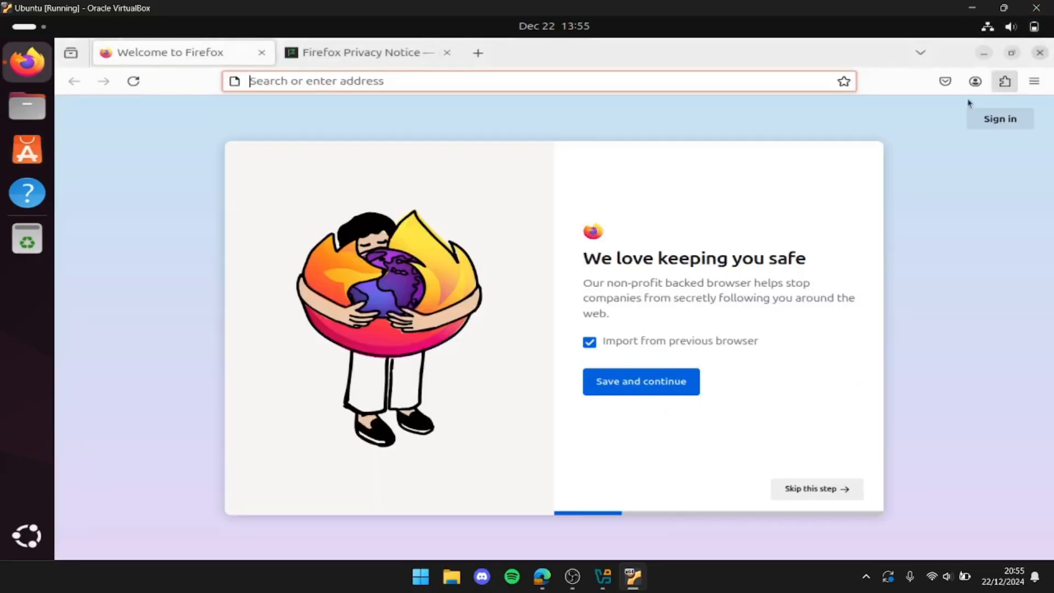
pyautogui.click(449, 53)
pyautogui.click(262, 53)
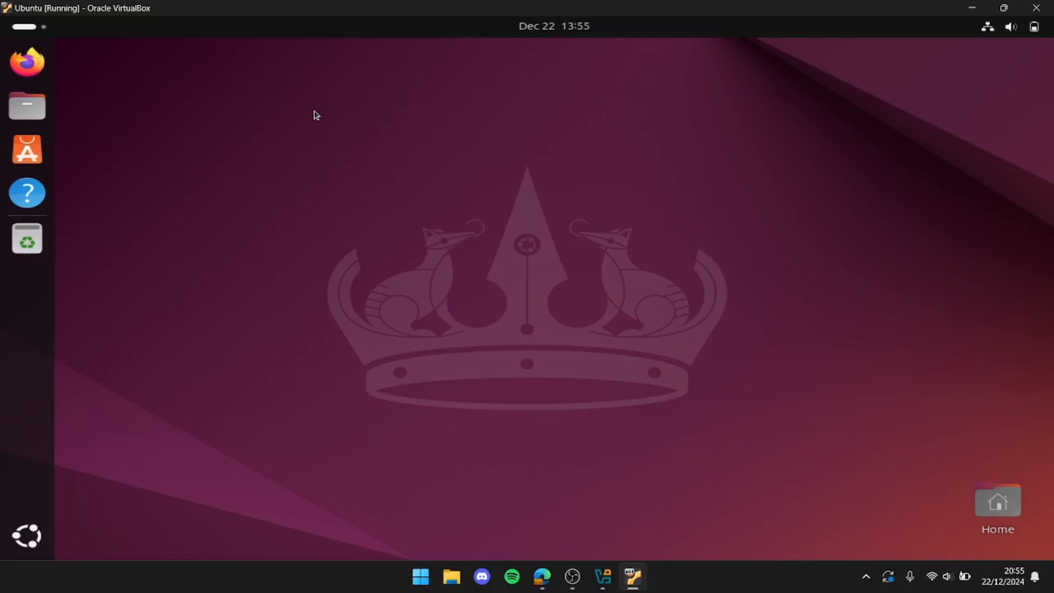
# Open Ubuntu's Terminal from the installed applications to view it, and close its window
pyautogui.click(43, 526)
pyautogui.click(407, 408)
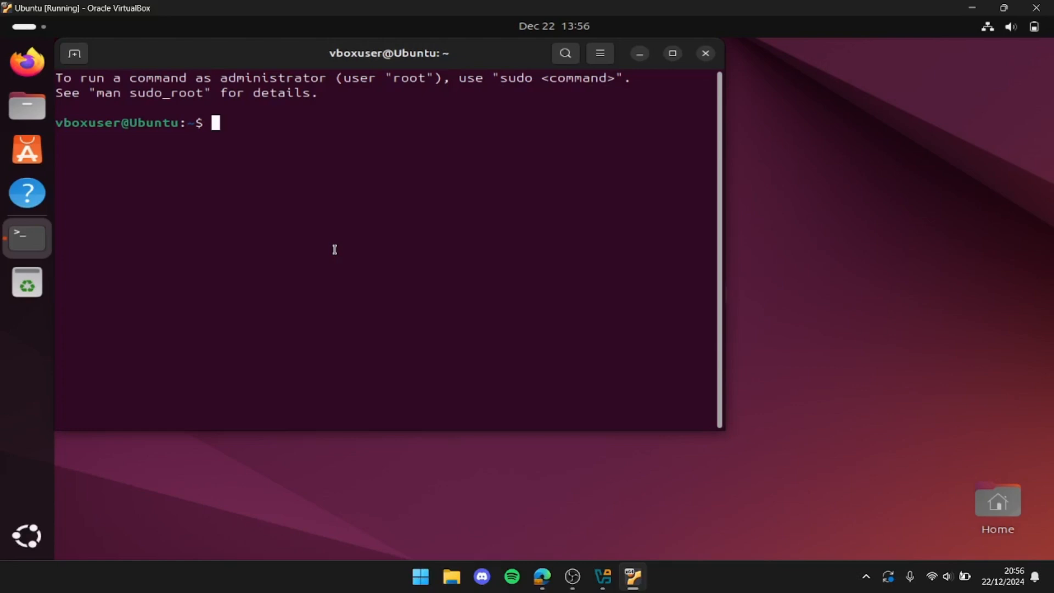
pyautogui.click(707, 54)
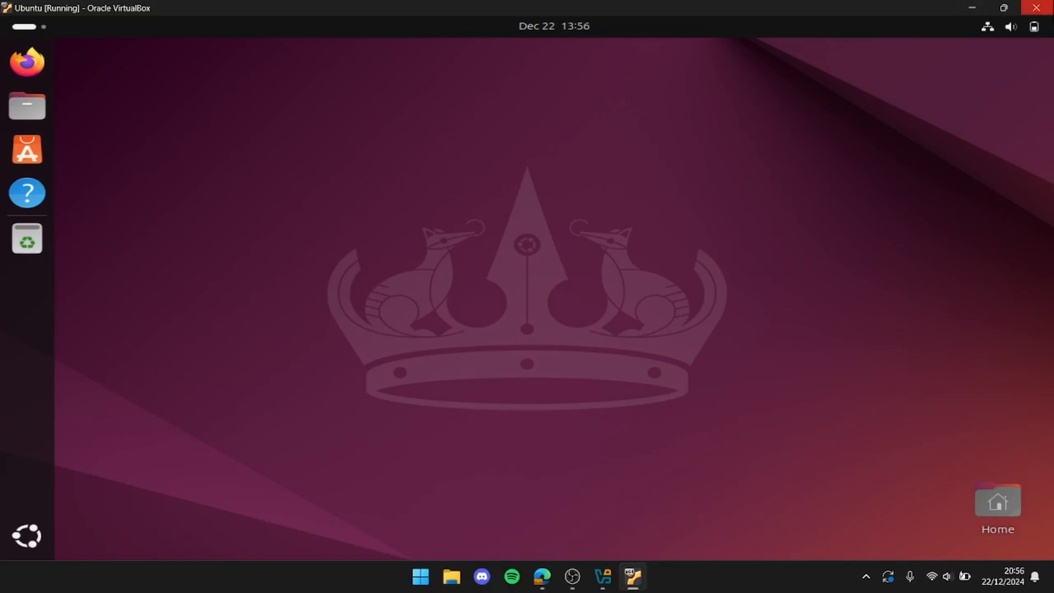
# Close the Ubuntu virtual machine and switch to the Edge browser showing the Ubuntu download page
pyautogui.click(1036, 8)
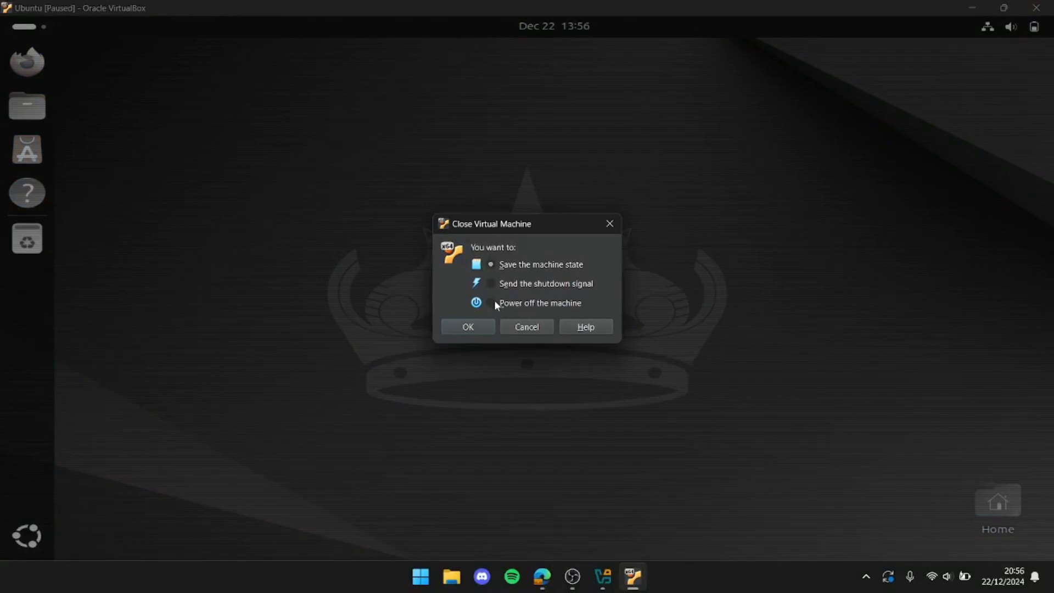
pyautogui.click(478, 326)
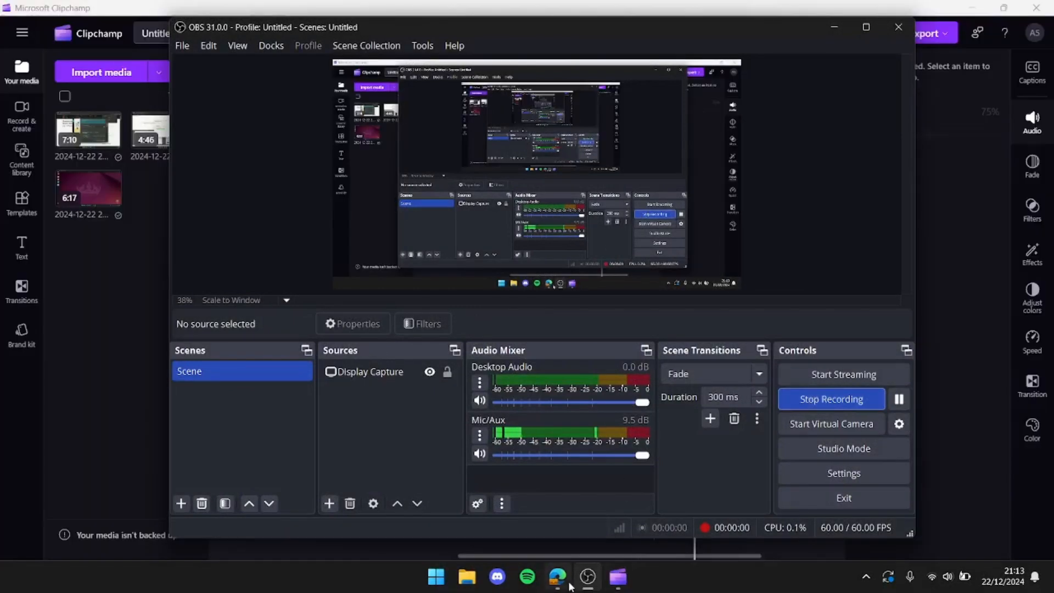
pyautogui.click(561, 584)
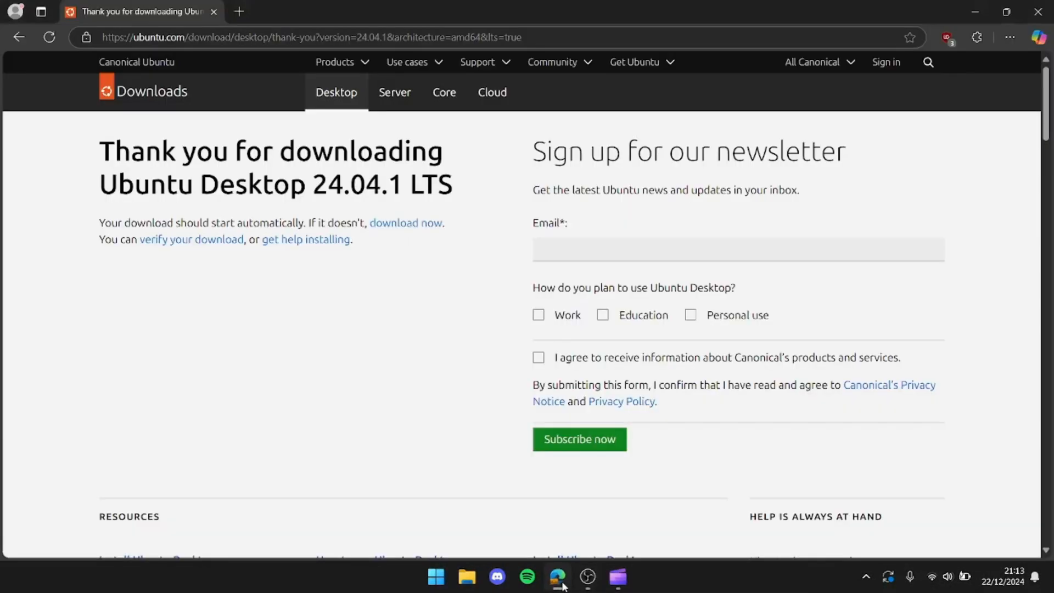